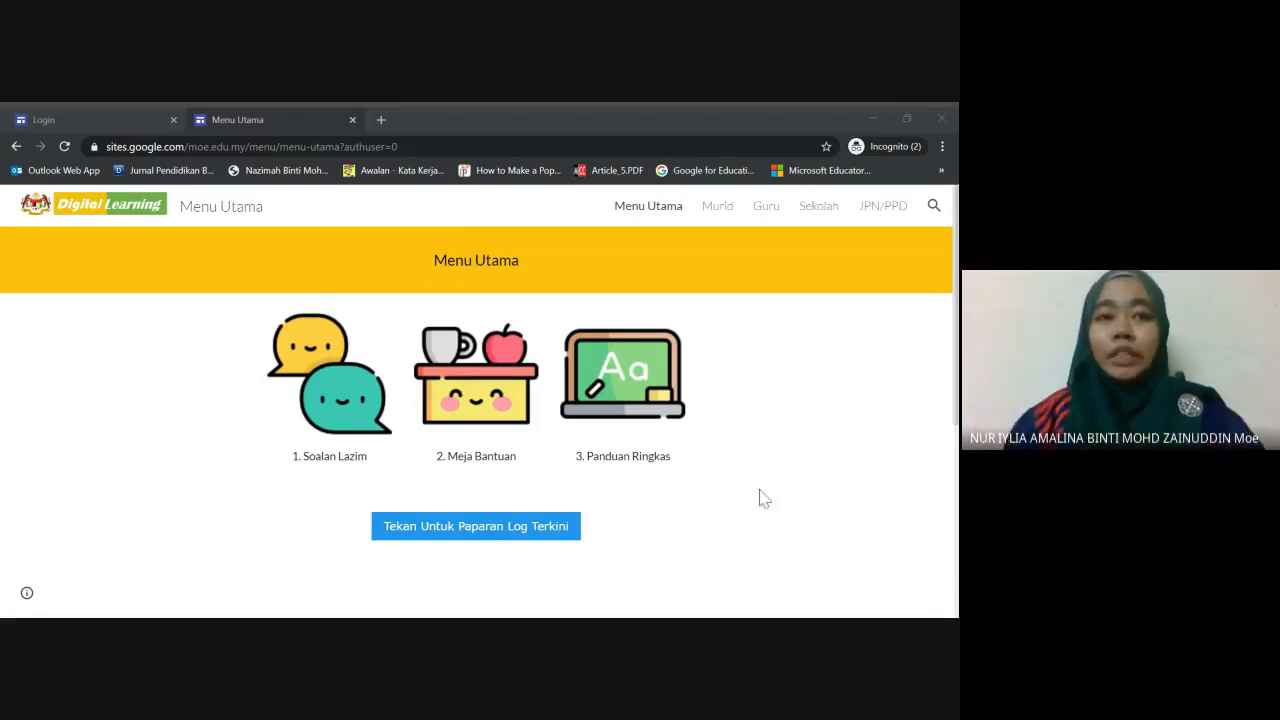
View the Digital Learning login page at portal.moe.edu.my in a new browser tab and close that tab.
{"action": "left_click", "coordinate": [378, 123]}
{"action": "left_click", "coordinate": [380, 120]}
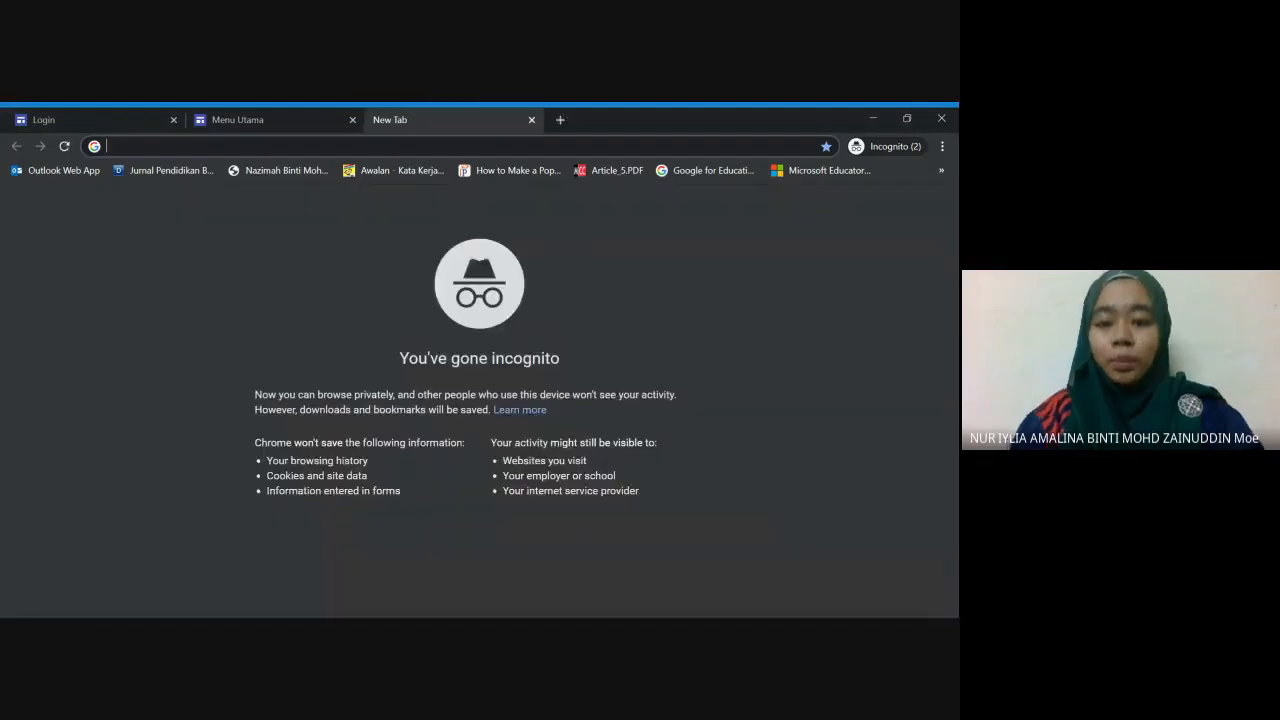
{"action": "type", "text": "PORTal.moe.edu.my"}
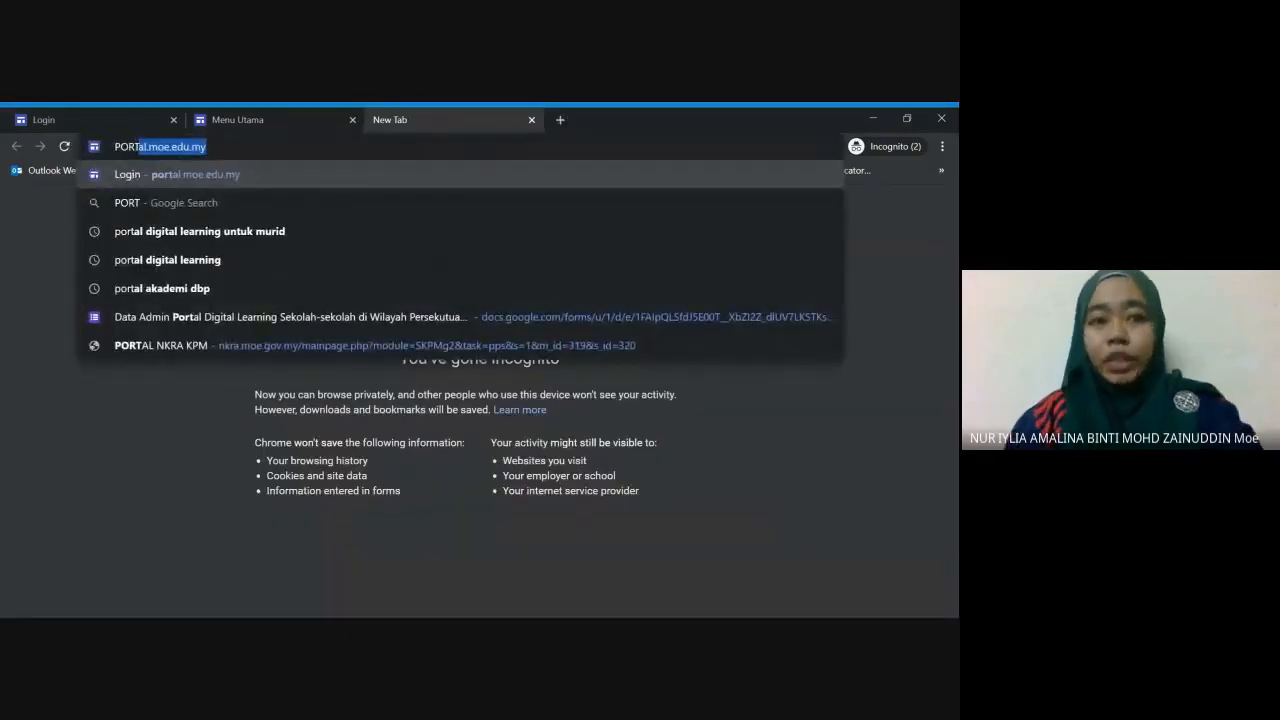
{"action": "key", "text": "Right"}
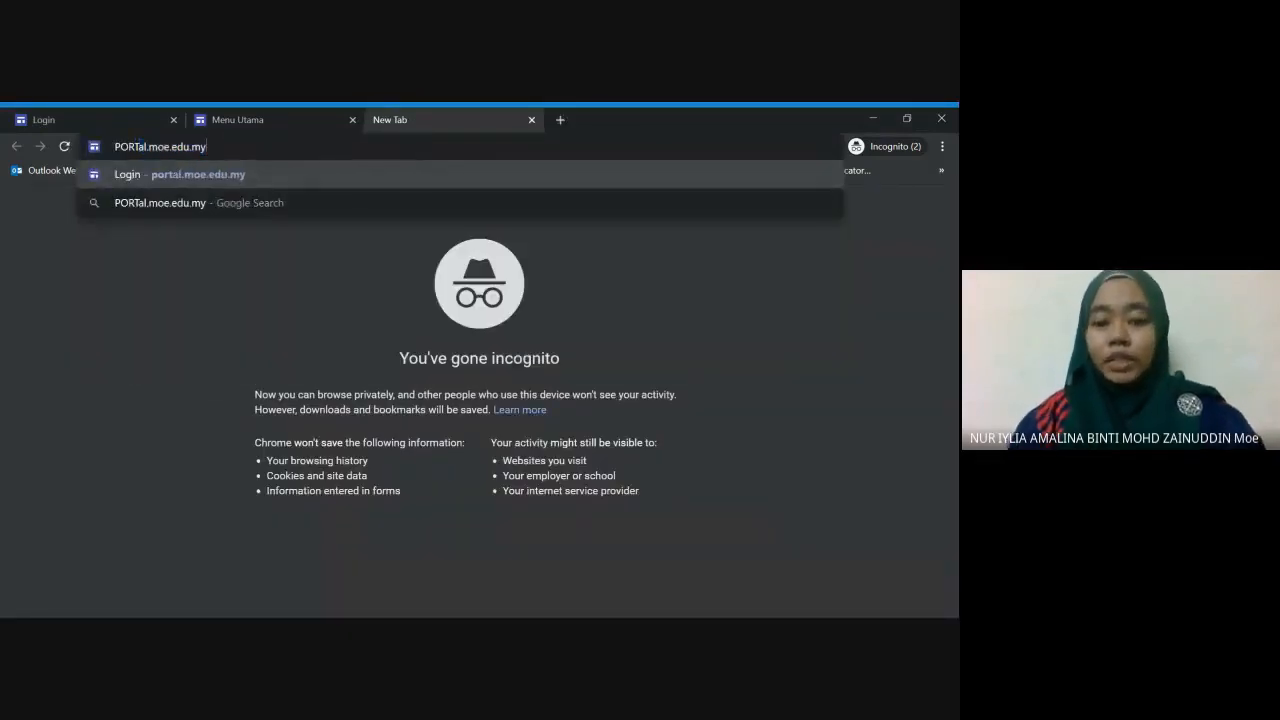
{"action": "key", "text": "Return"}
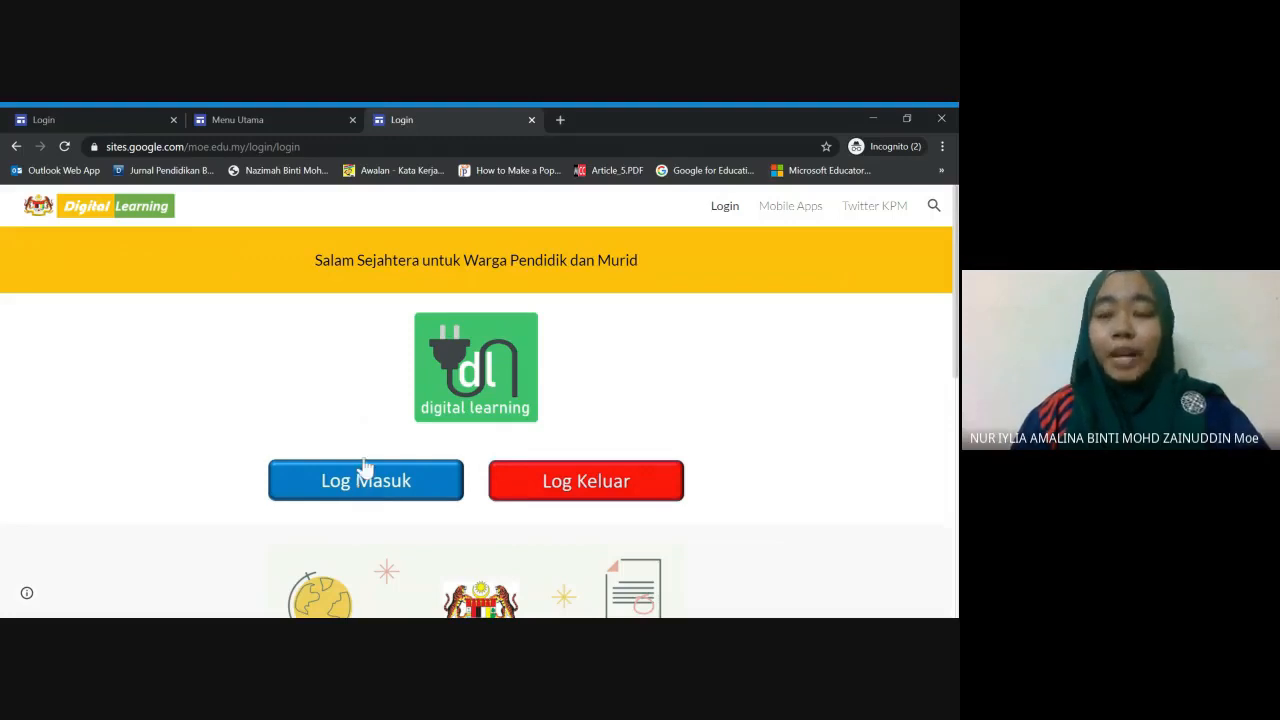
{"action": "left_click", "coordinate": [531, 120]}
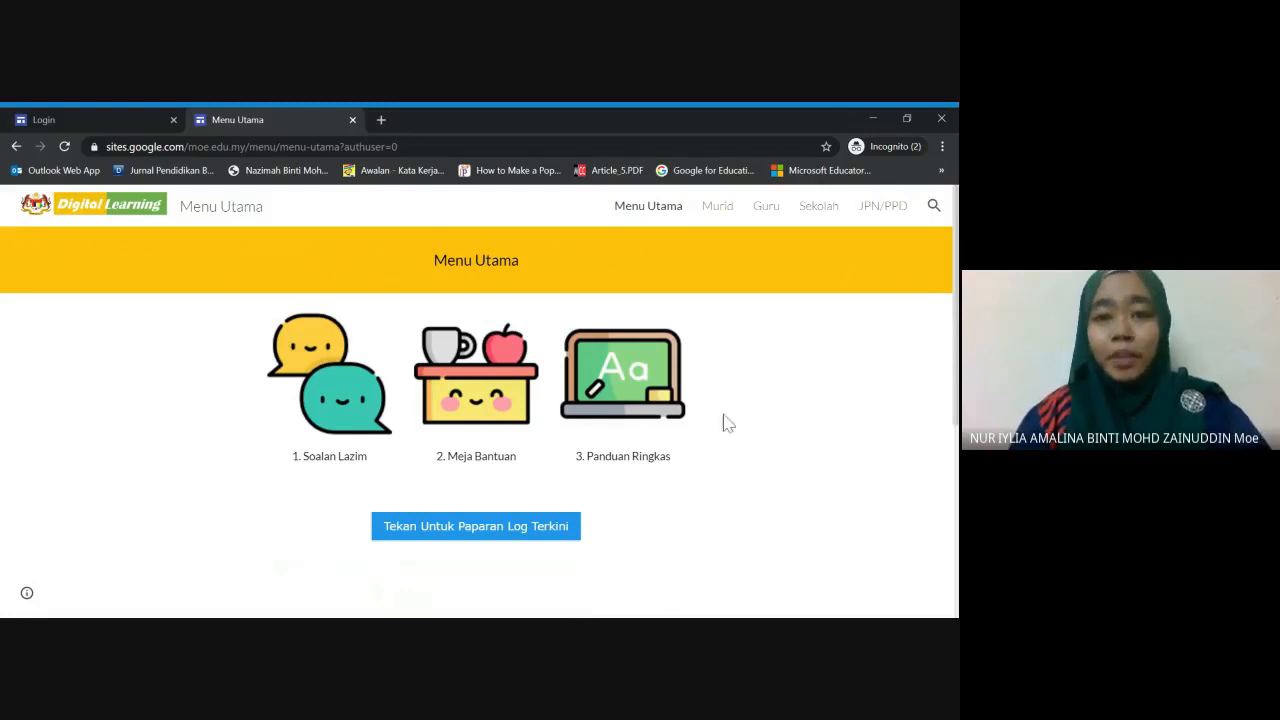
Open the Guru section of the Digital Learning portal and look over the resources offered to teachers.
{"action": "left_click", "coordinate": [766, 210]}
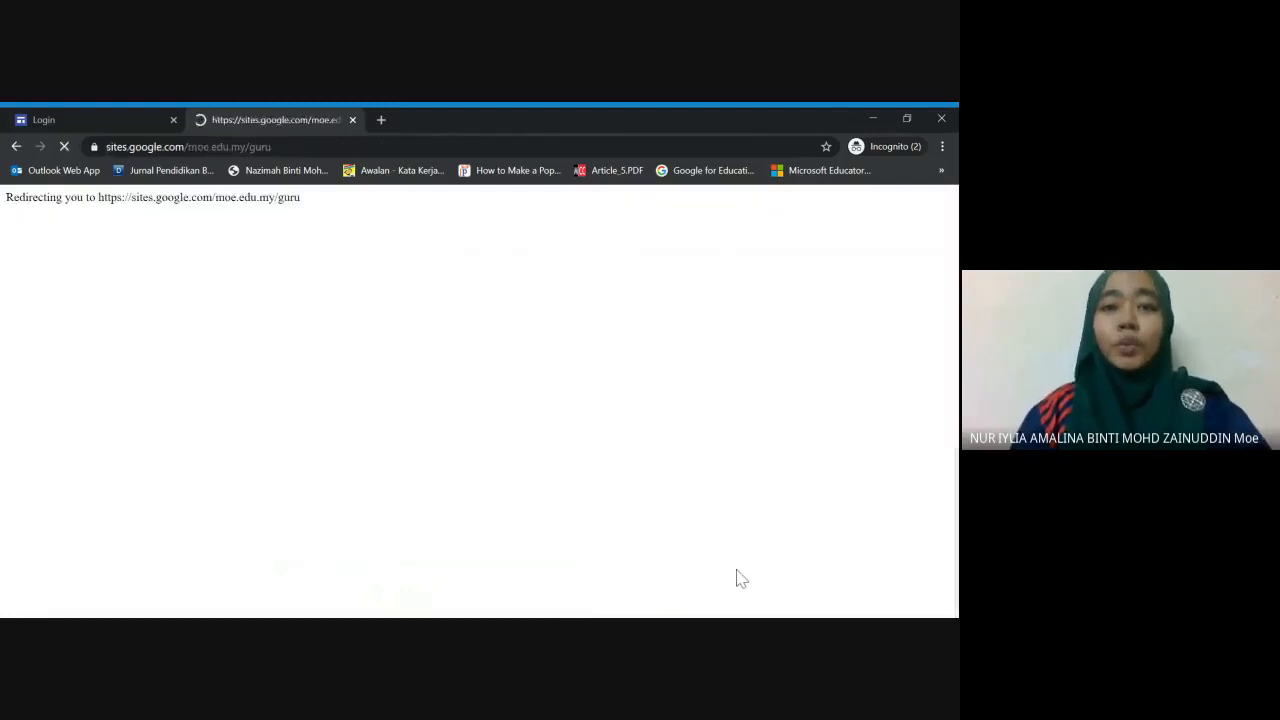
{"action": "scroll", "coordinate": [393, 380], "scroll_direction": "down", "scroll_amount": 2}
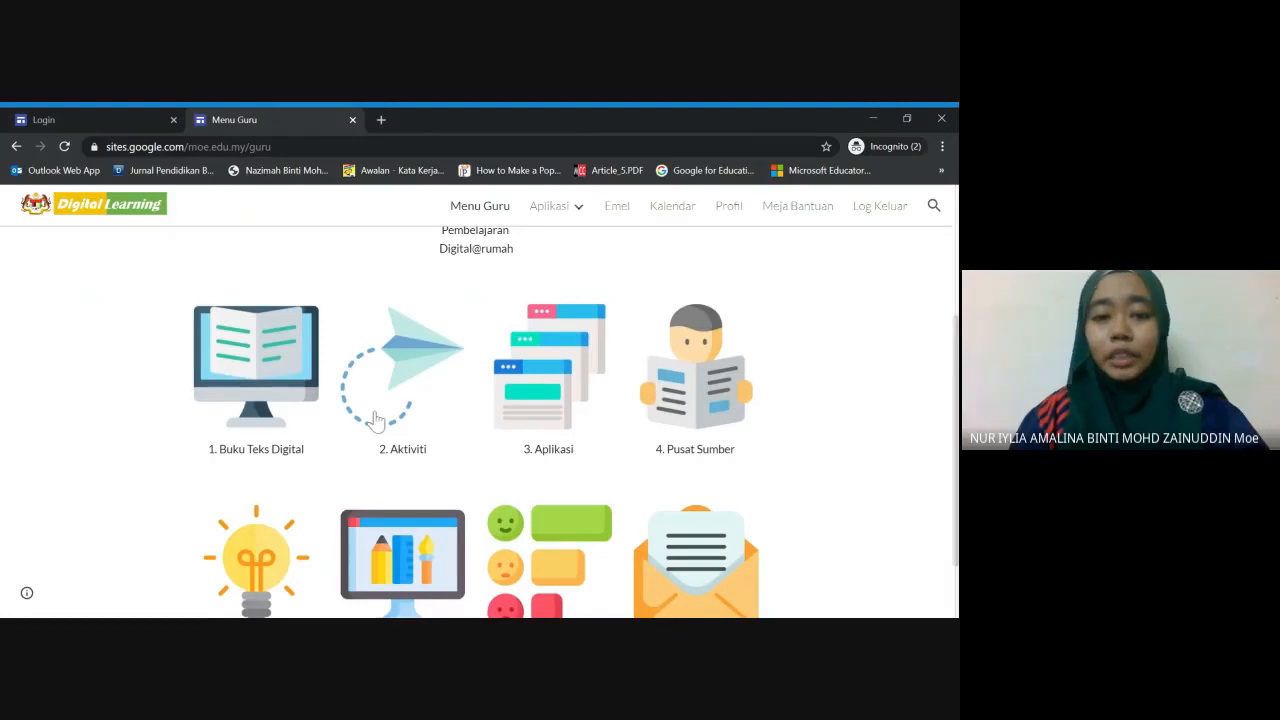
{"action": "scroll", "coordinate": [293, 428], "scroll_direction": "down", "scroll_amount": 1}
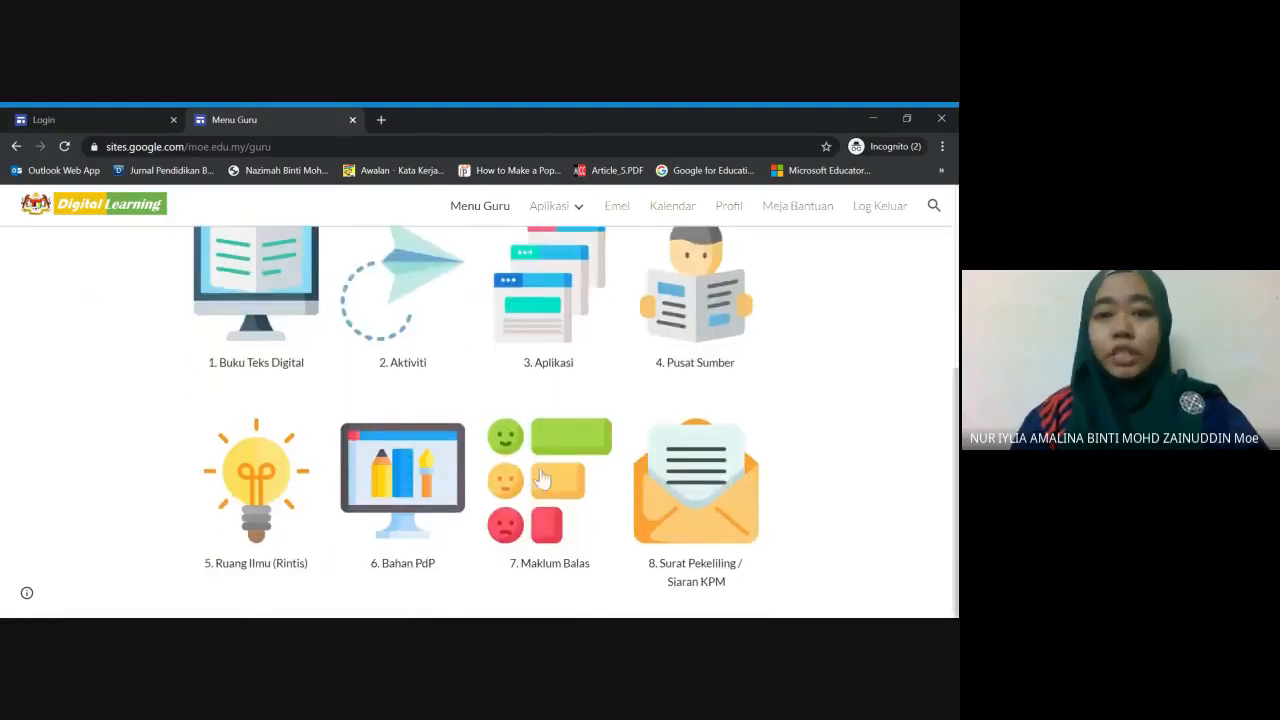
{"action": "scroll", "coordinate": [541, 480], "scroll_direction": "up", "scroll_amount": 2}
{"action": "mouse_move", "coordinate": [543, 217]}
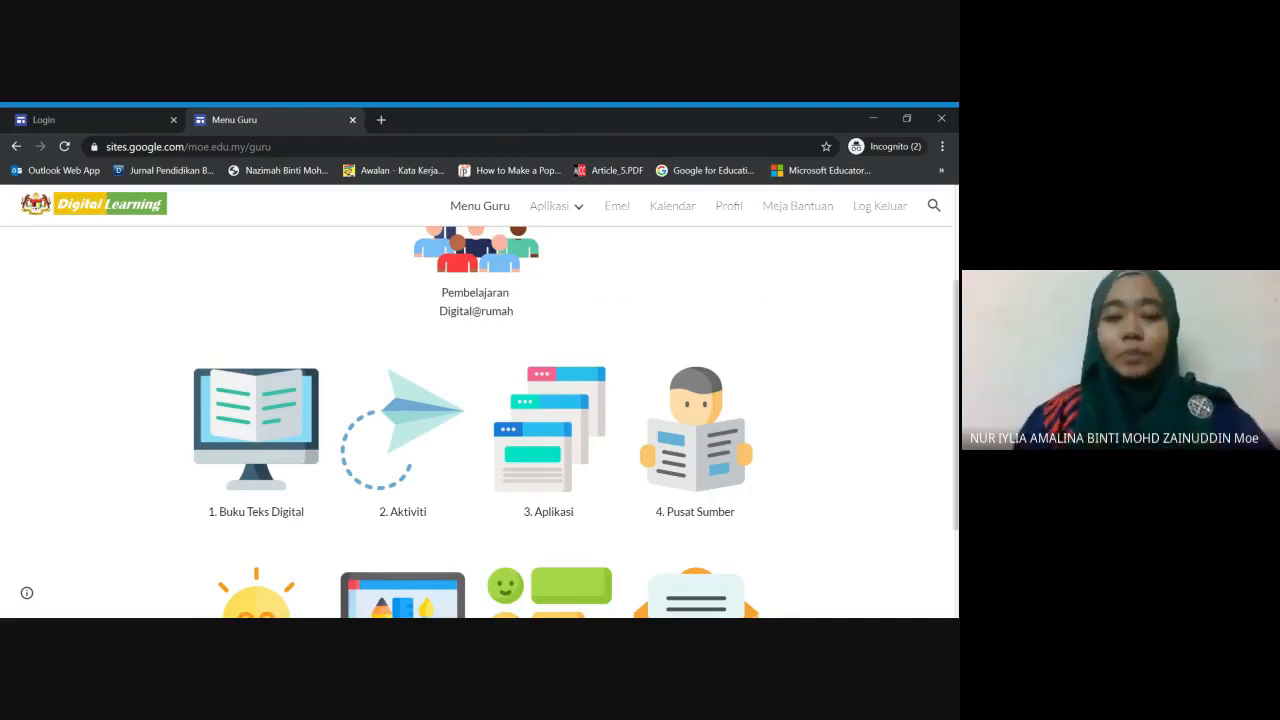
Launch Google Classroom from the Aktiviti section of the teacher portal.
{"action": "left_click", "coordinate": [418, 416]}
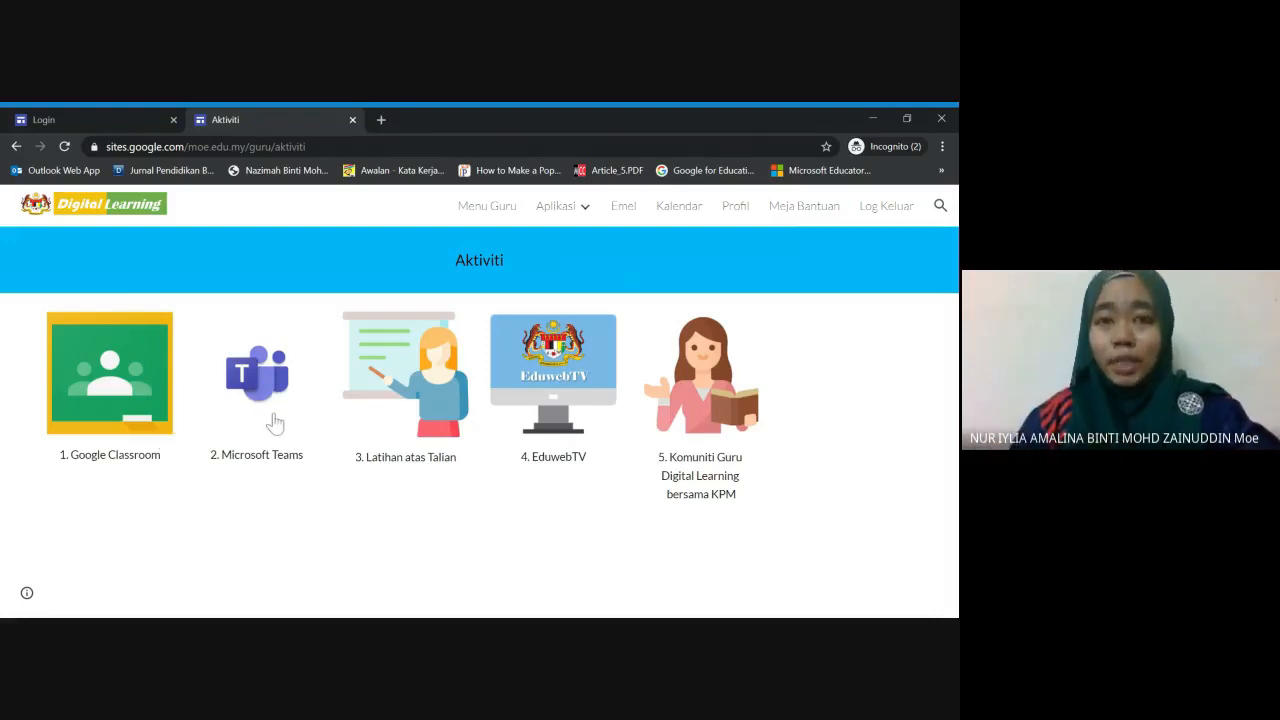
{"action": "left_click", "coordinate": [145, 414]}
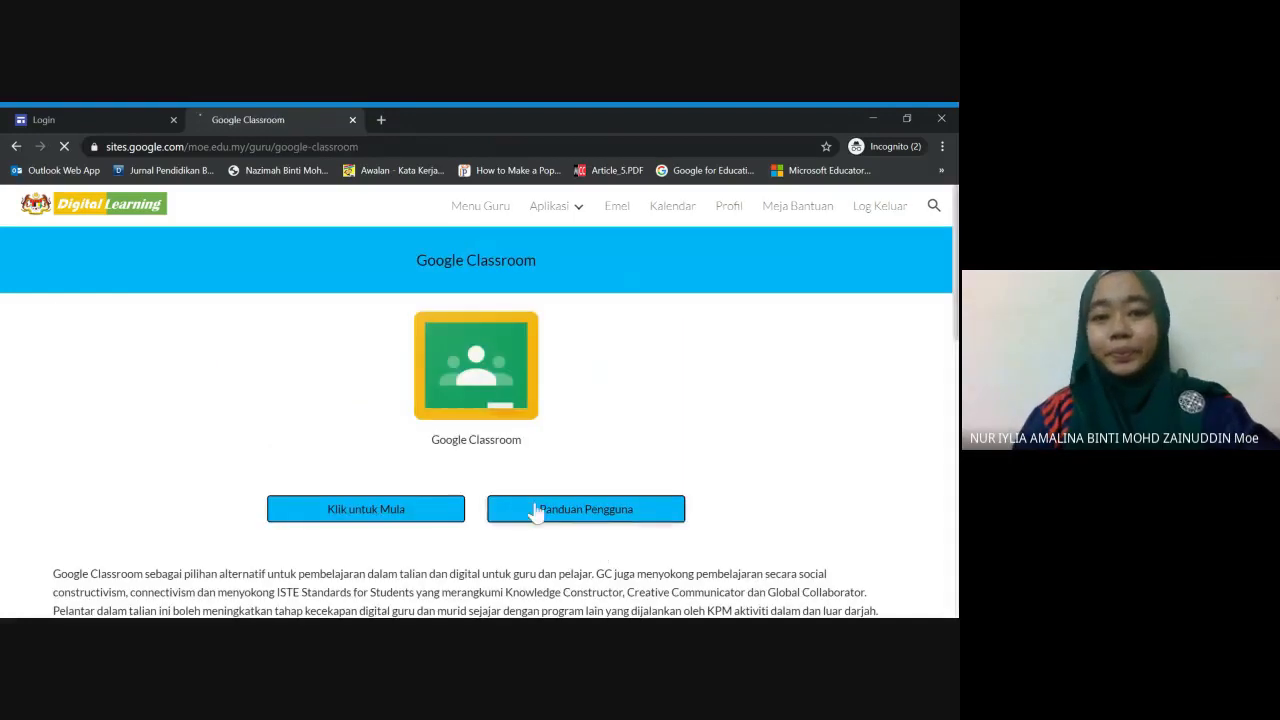
{"action": "left_click", "coordinate": [393, 509]}
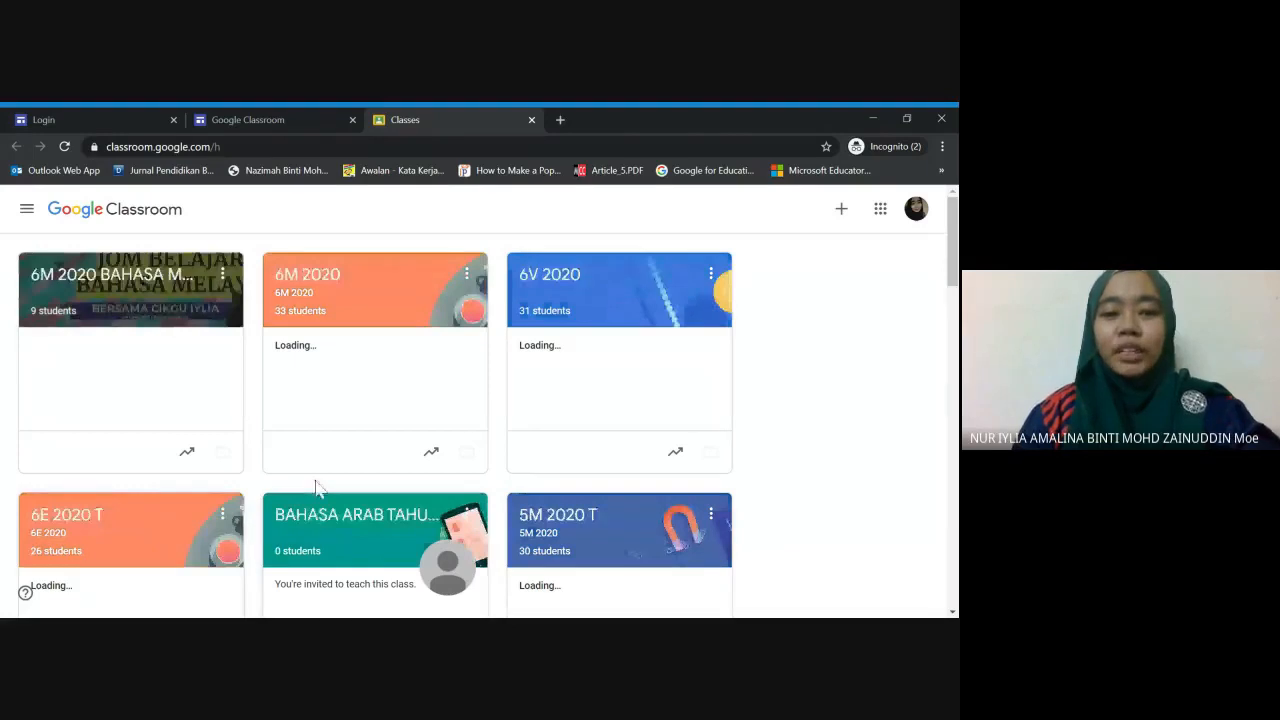
Look over the existing classes and the options for joining or creating a class.
{"action": "scroll", "coordinate": [427, 362], "scroll_direction": "down", "scroll_amount": 2}
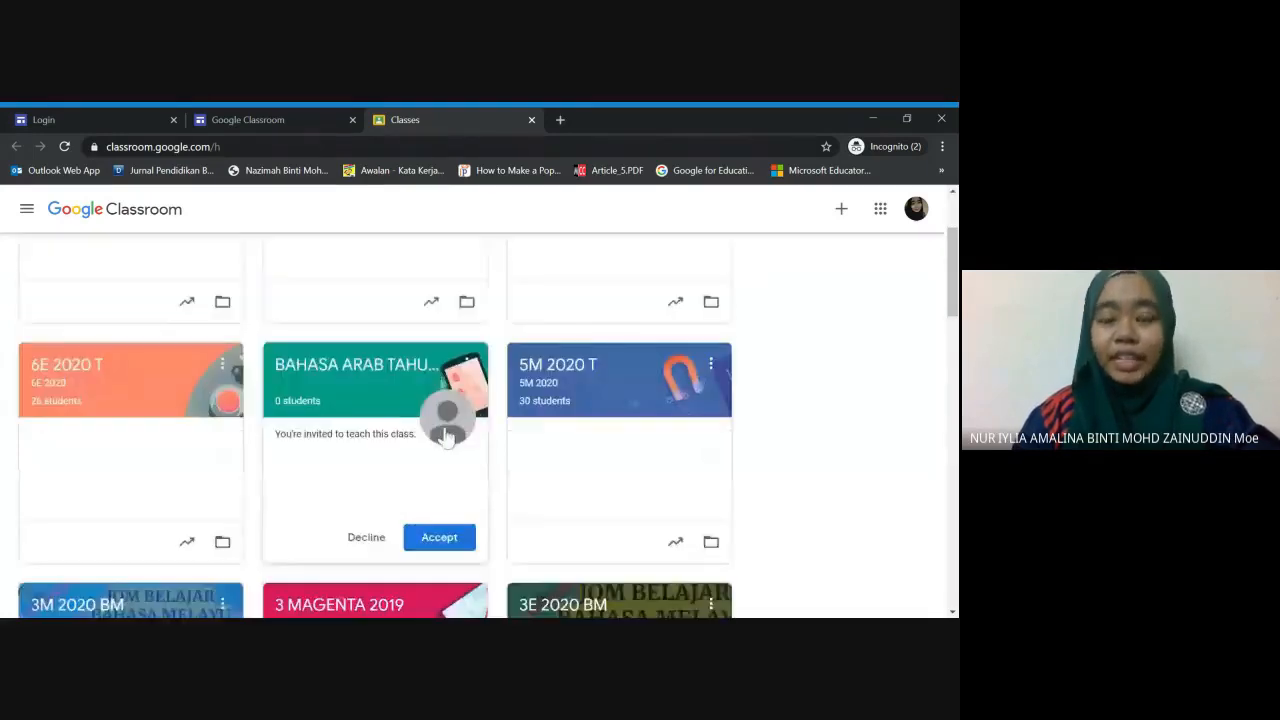
{"action": "scroll", "coordinate": [323, 463], "scroll_direction": "up", "scroll_amount": 2}
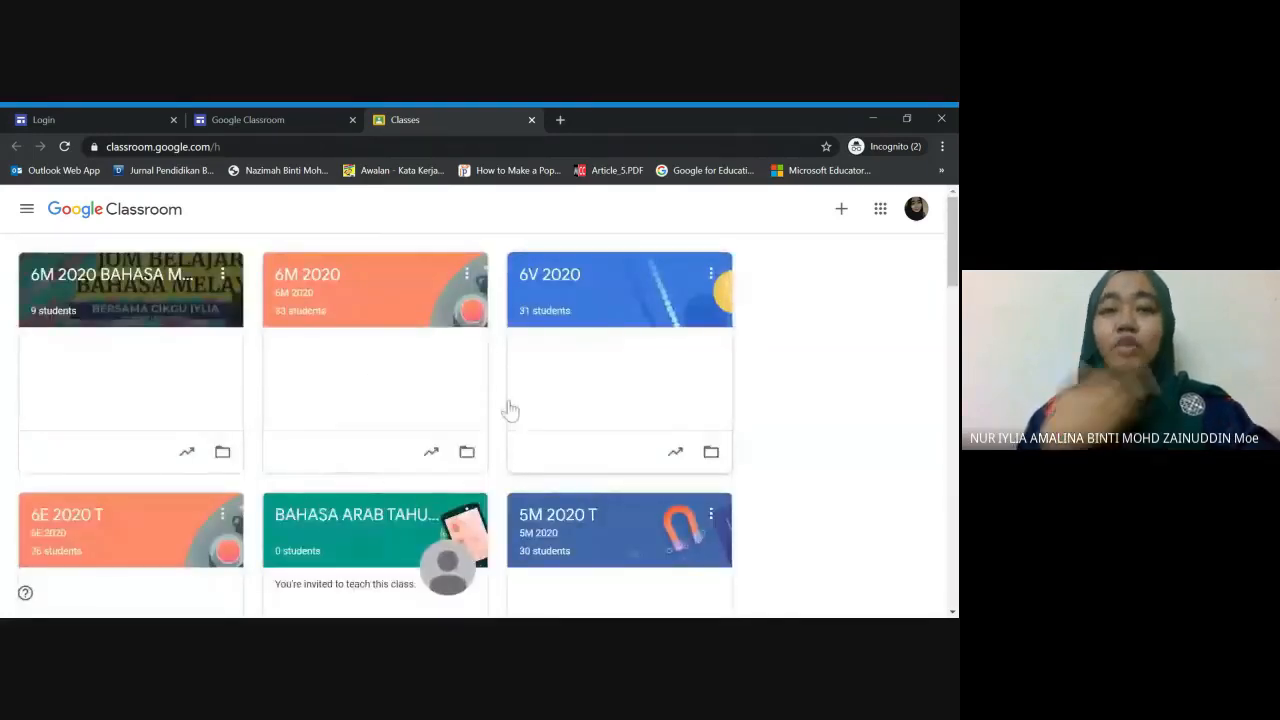
{"action": "left_click", "coordinate": [842, 219]}
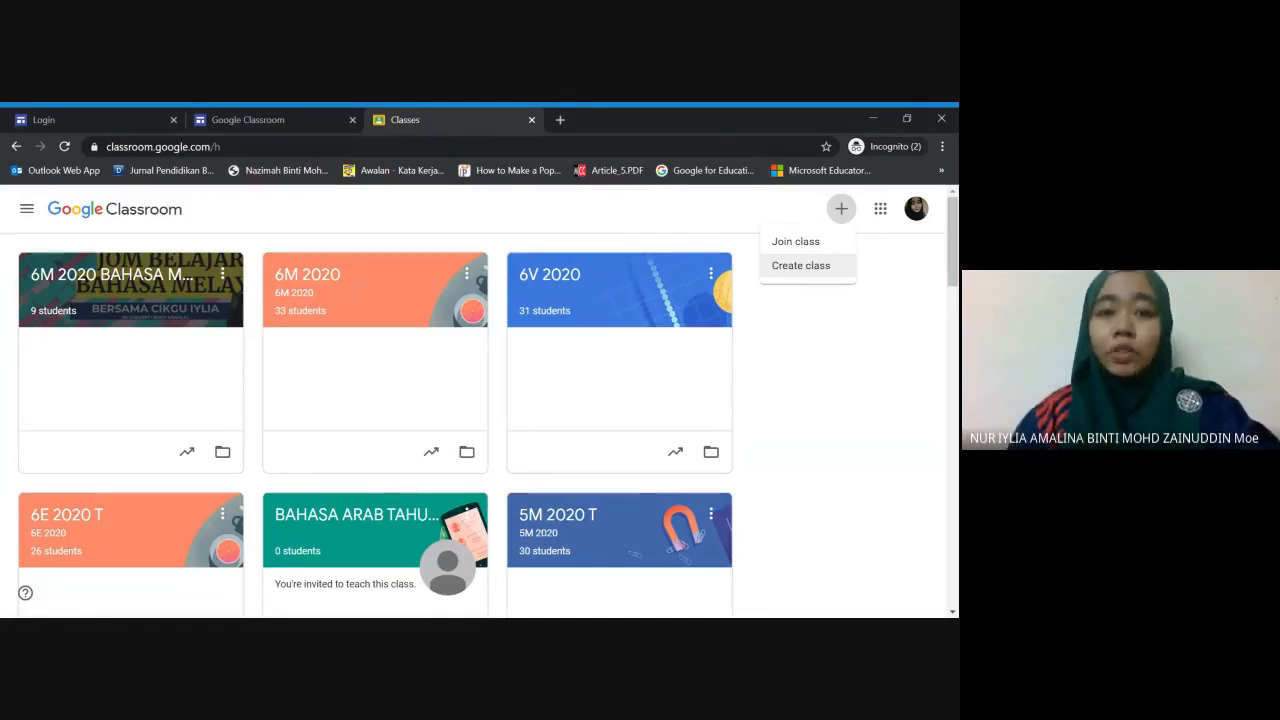
{"action": "left_click", "coordinate": [811, 383]}
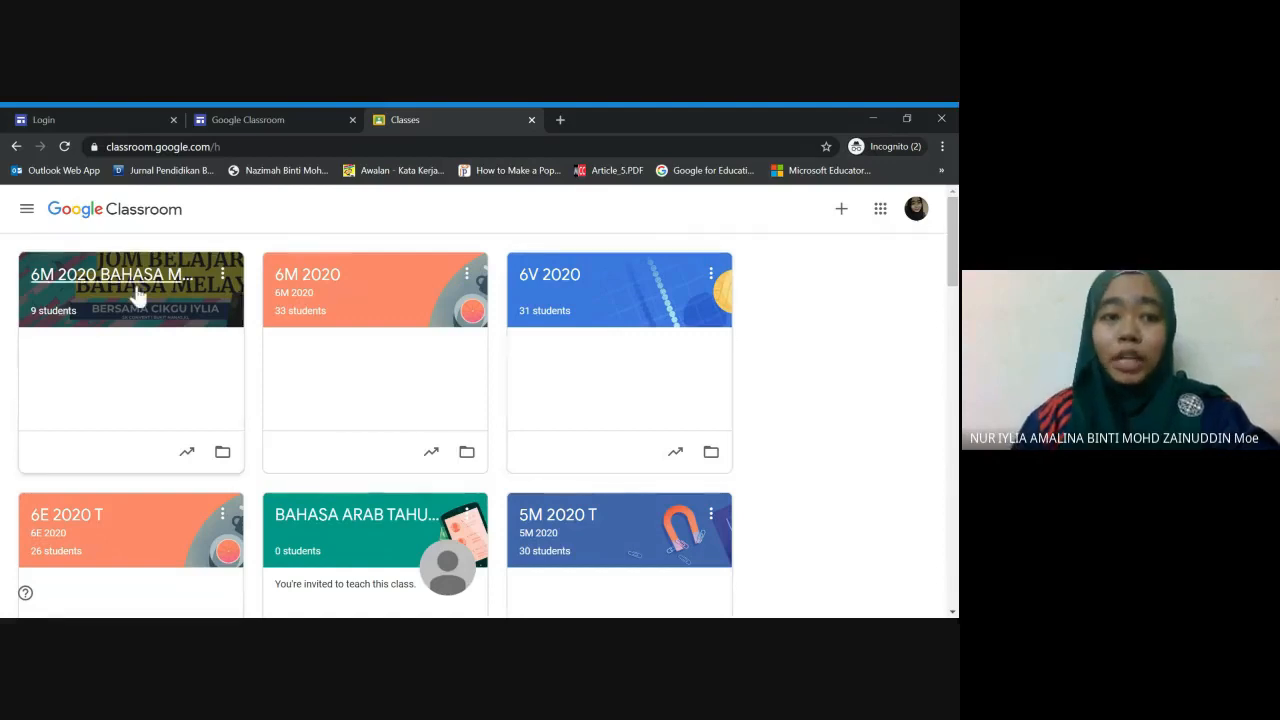
Open the 3E 2020 BM class and go to its classwork.
{"action": "scroll", "coordinate": [163, 316], "scroll_direction": "down", "scroll_amount": 5}
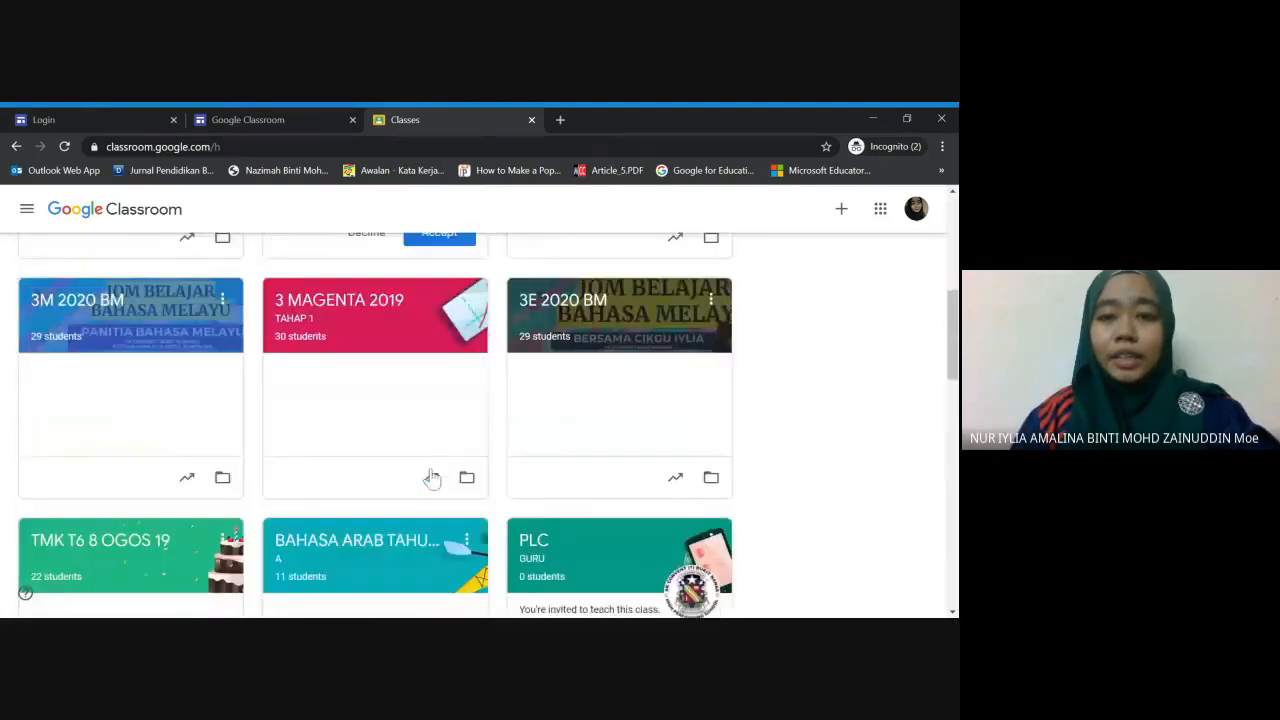
{"action": "left_click", "coordinate": [534, 323]}
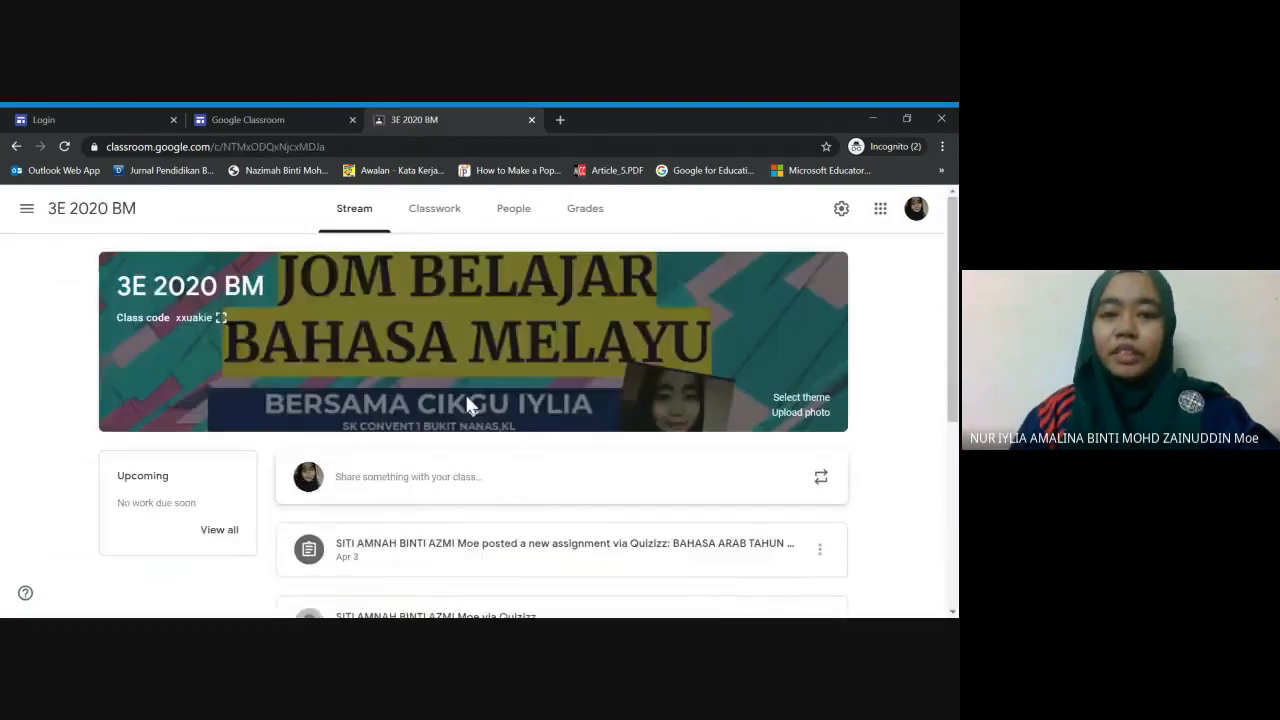
{"action": "left_click", "coordinate": [464, 214]}
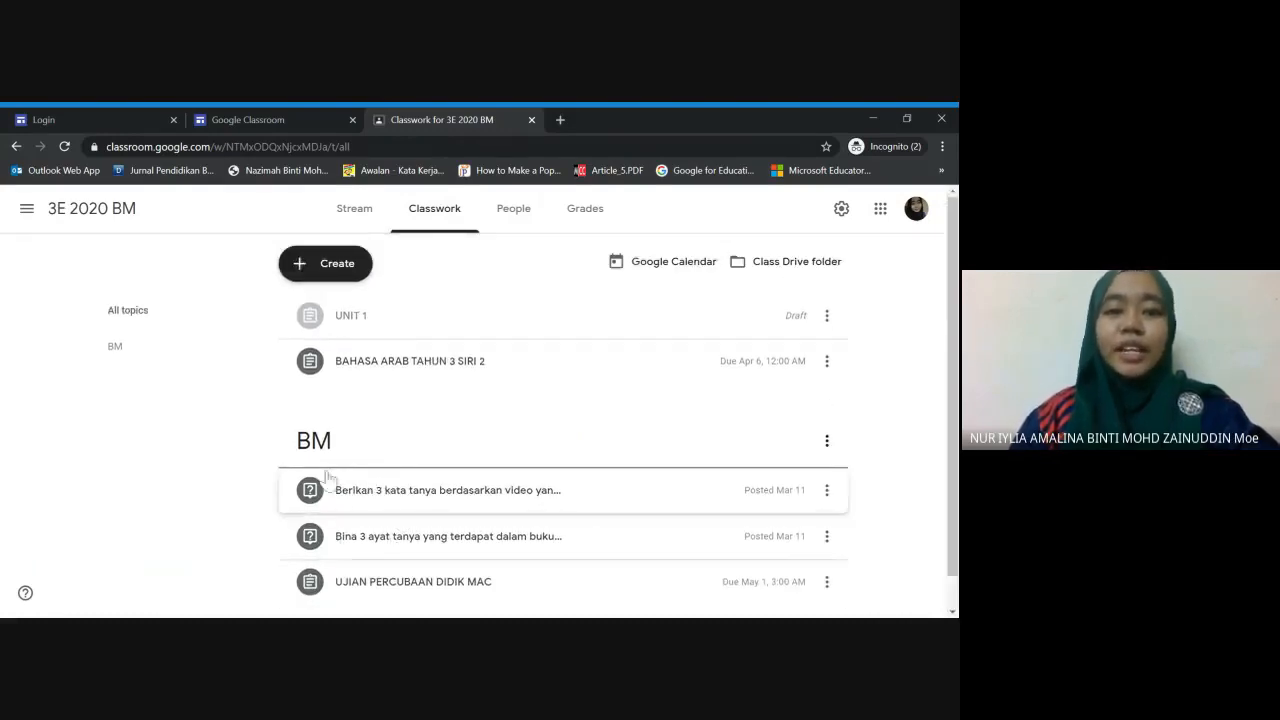
Create an assignment titled "PROJEK BUKU TATABAHASA" with the instructions "SILA BUAT".
{"action": "left_click", "coordinate": [349, 275]}
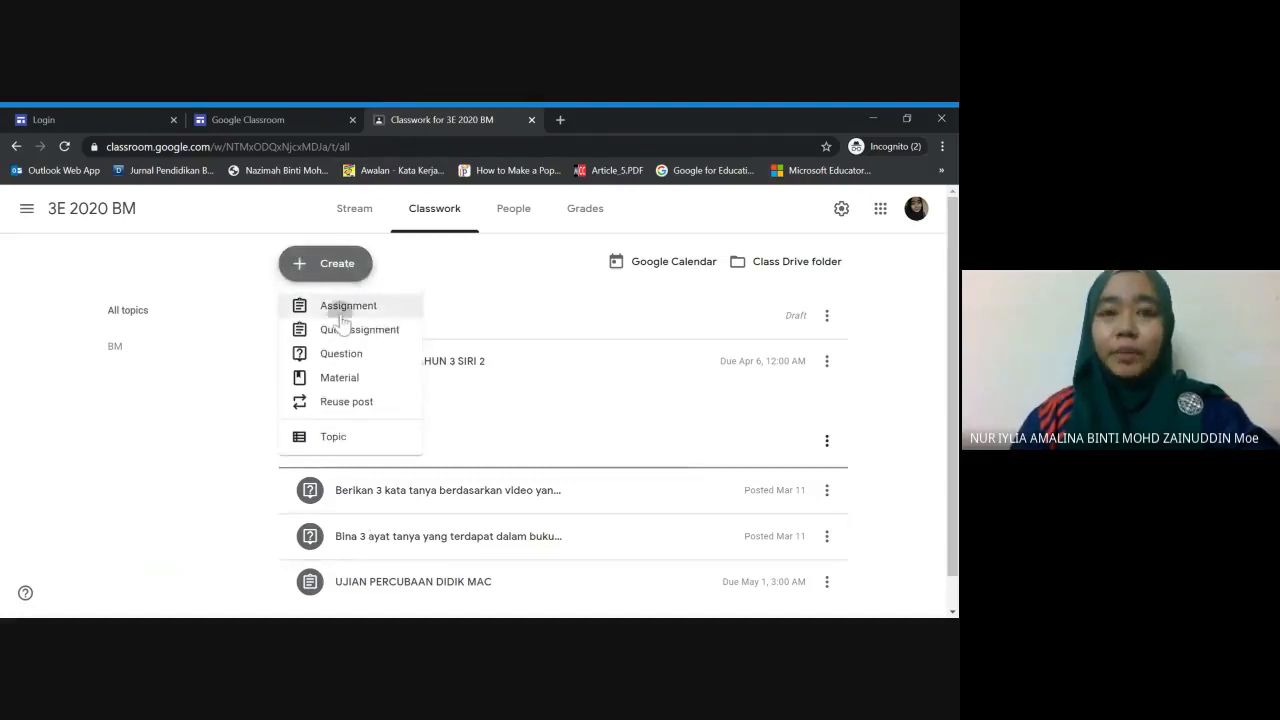
{"action": "left_click", "coordinate": [337, 305]}
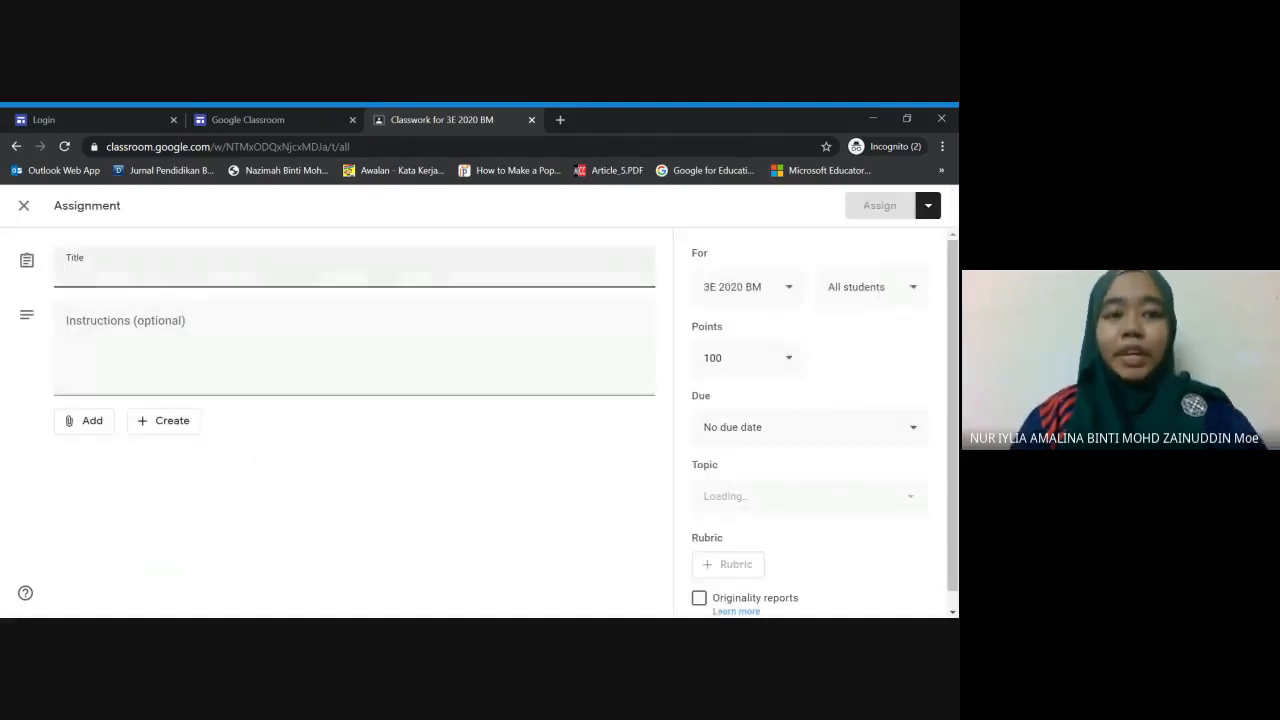
{"action": "type", "text": "p"}
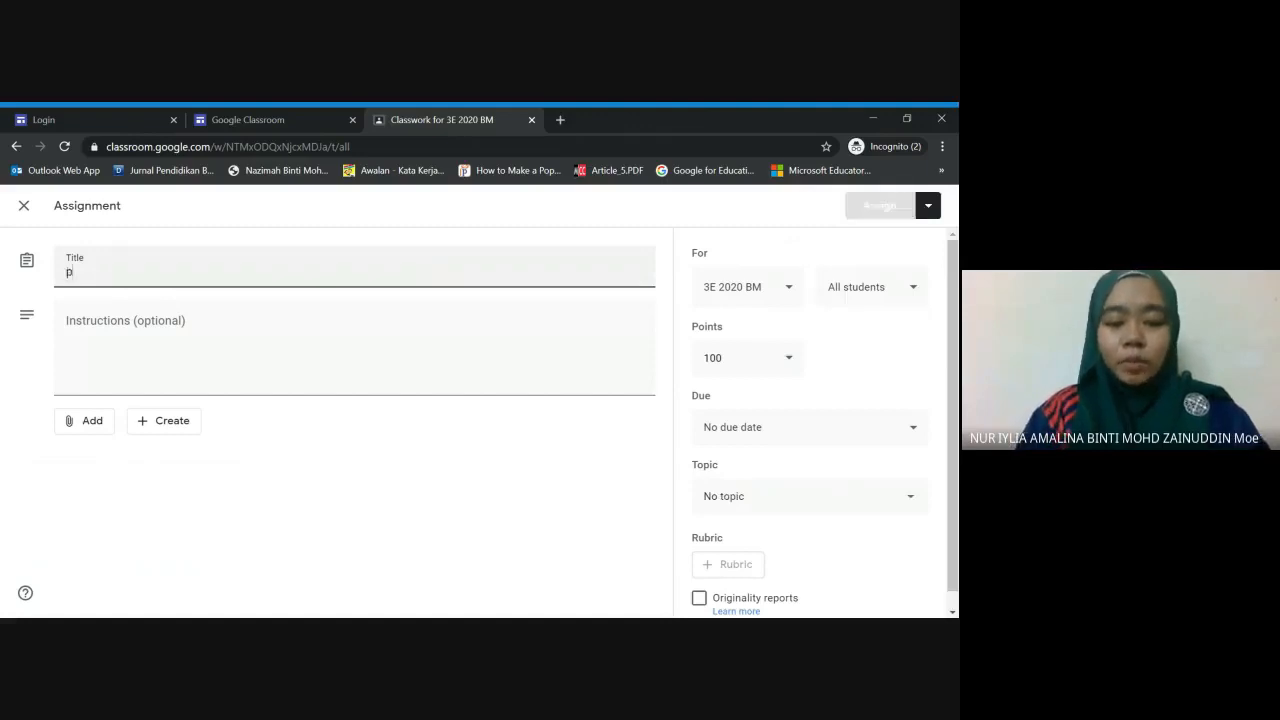
{"action": "type", "text": "rojek"}
{"action": "key", "text": "BackSpace"}
{"action": "key", "text": "BackSpace"}
{"action": "key", "text": "BackSpace"}
{"action": "key", "text": "BackSpace"}
{"action": "key", "text": "BackSpace"}
{"action": "key", "text": "BackSpace"}
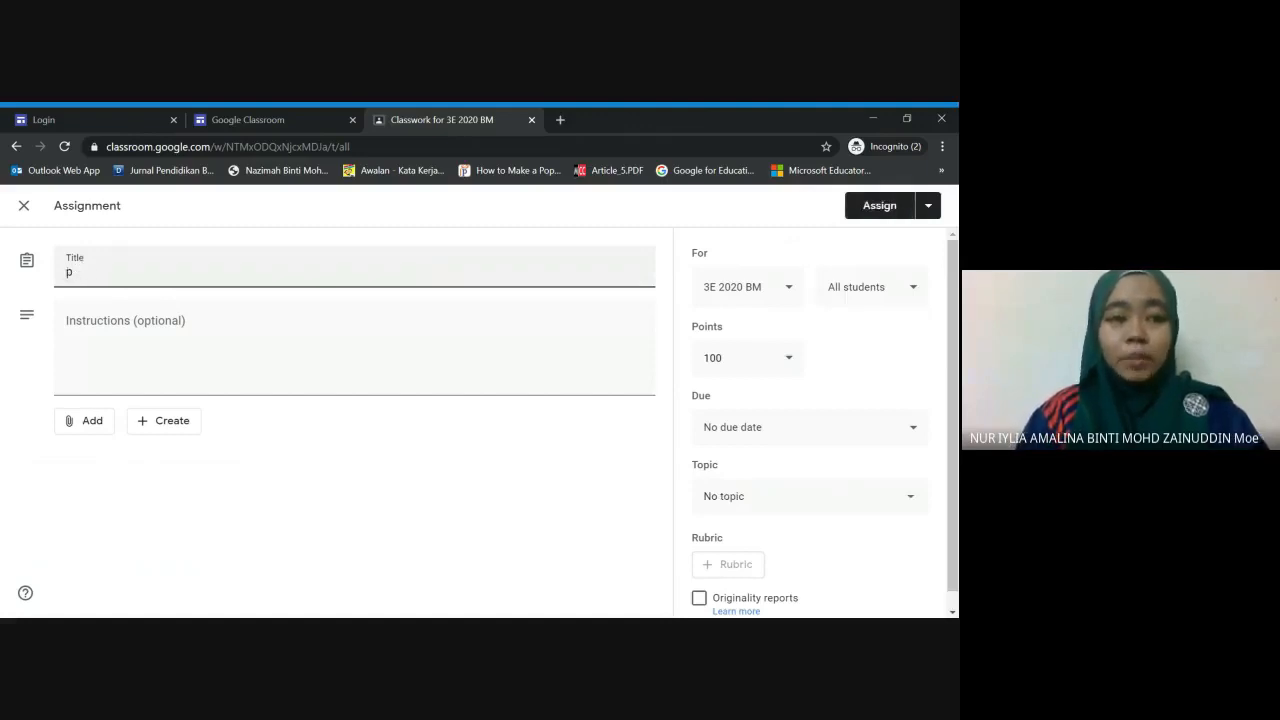
{"action": "type", "text": "PROJEK "}
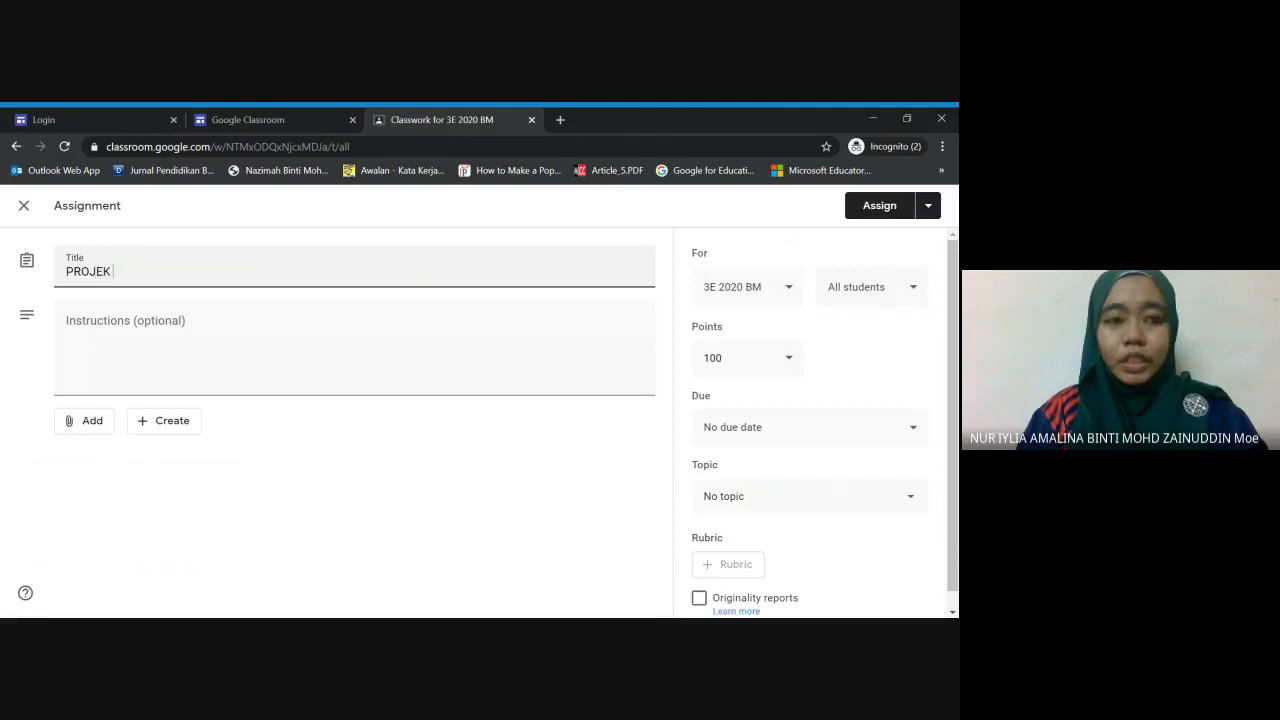
{"action": "type", "text": "BUKU TATAB"}
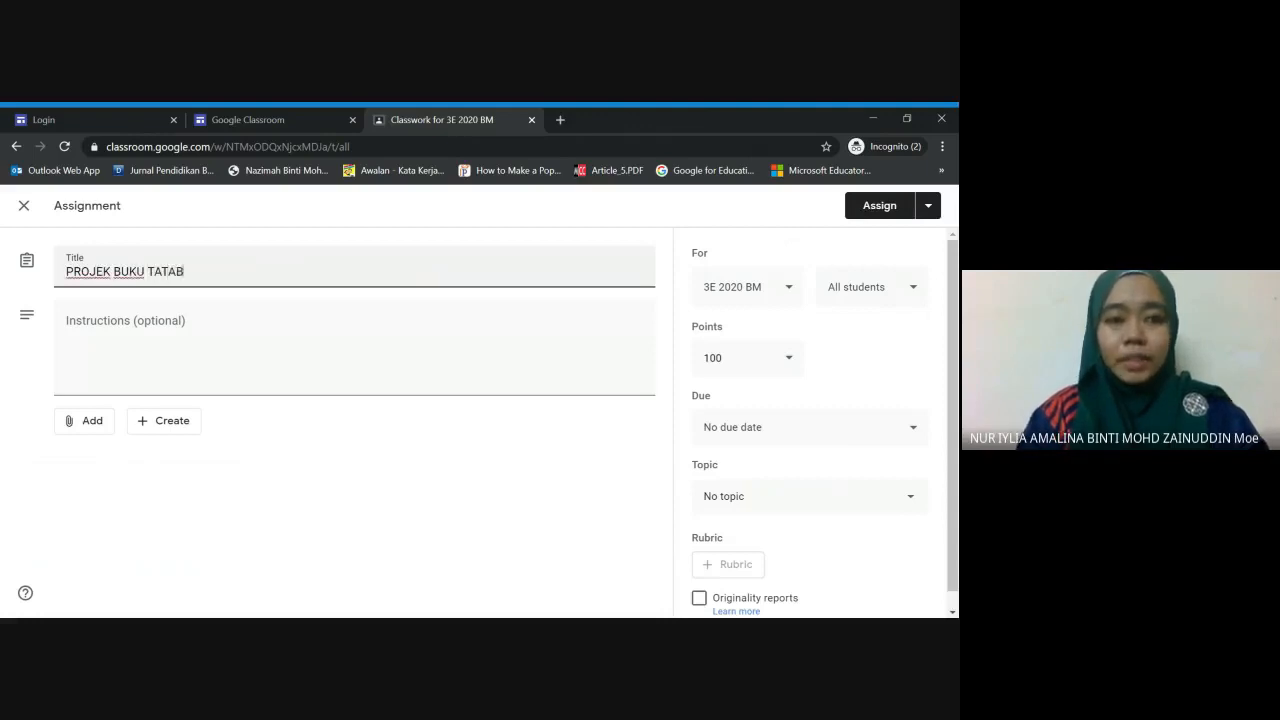
{"action": "type", "text": "AHASA"}
{"action": "key", "text": "Tab"}
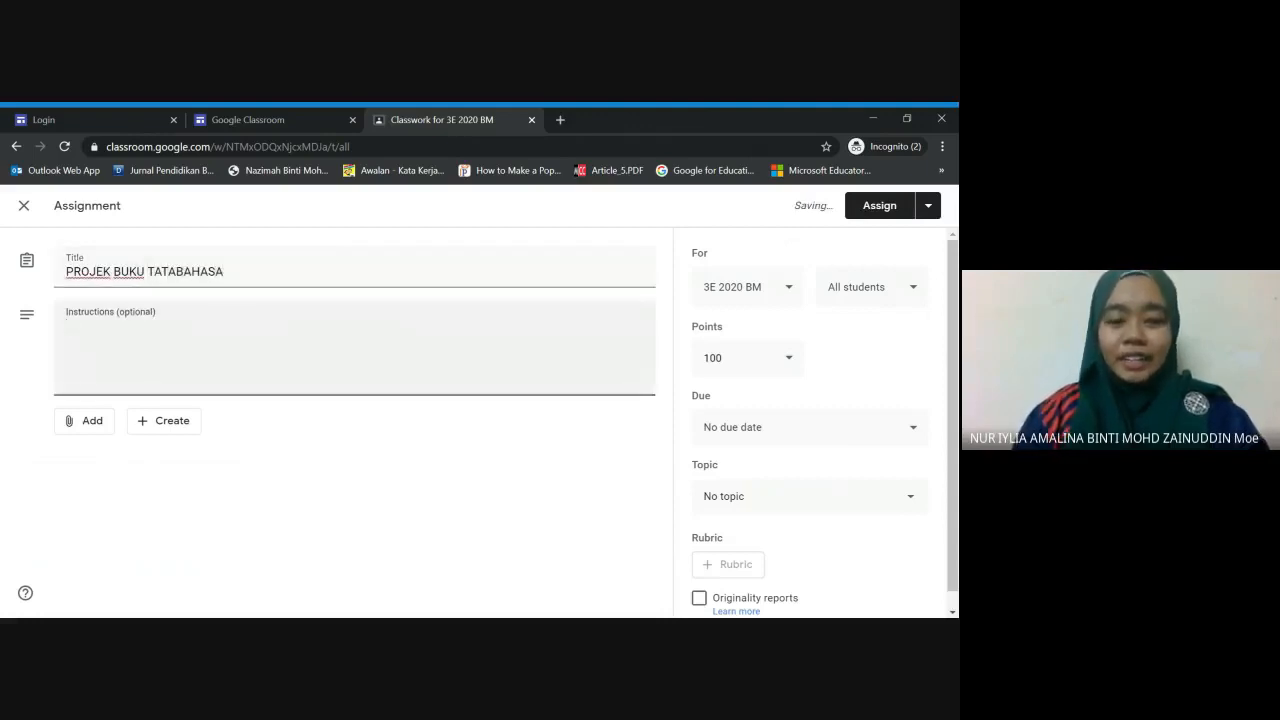
{"action": "type", "text": "SILA BUAT"}
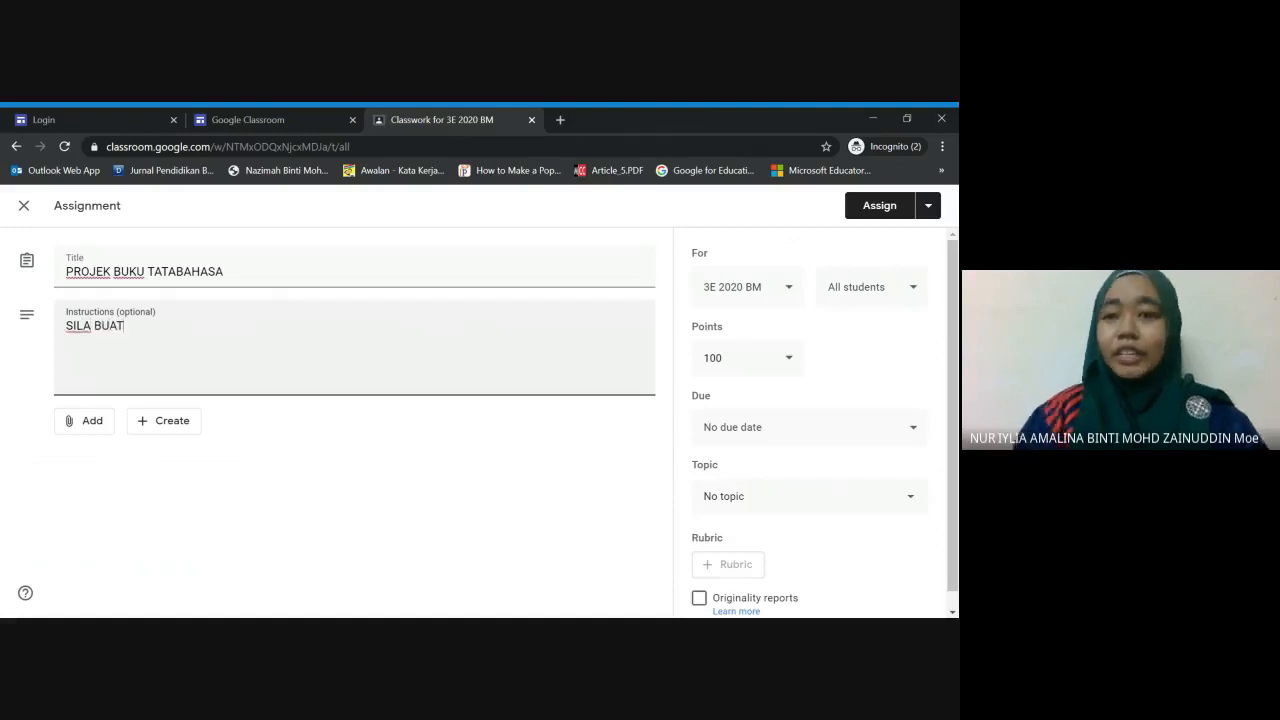
Set the assignment's points to 30 and its topic to BM.
{"action": "left_click", "coordinate": [770, 366]}
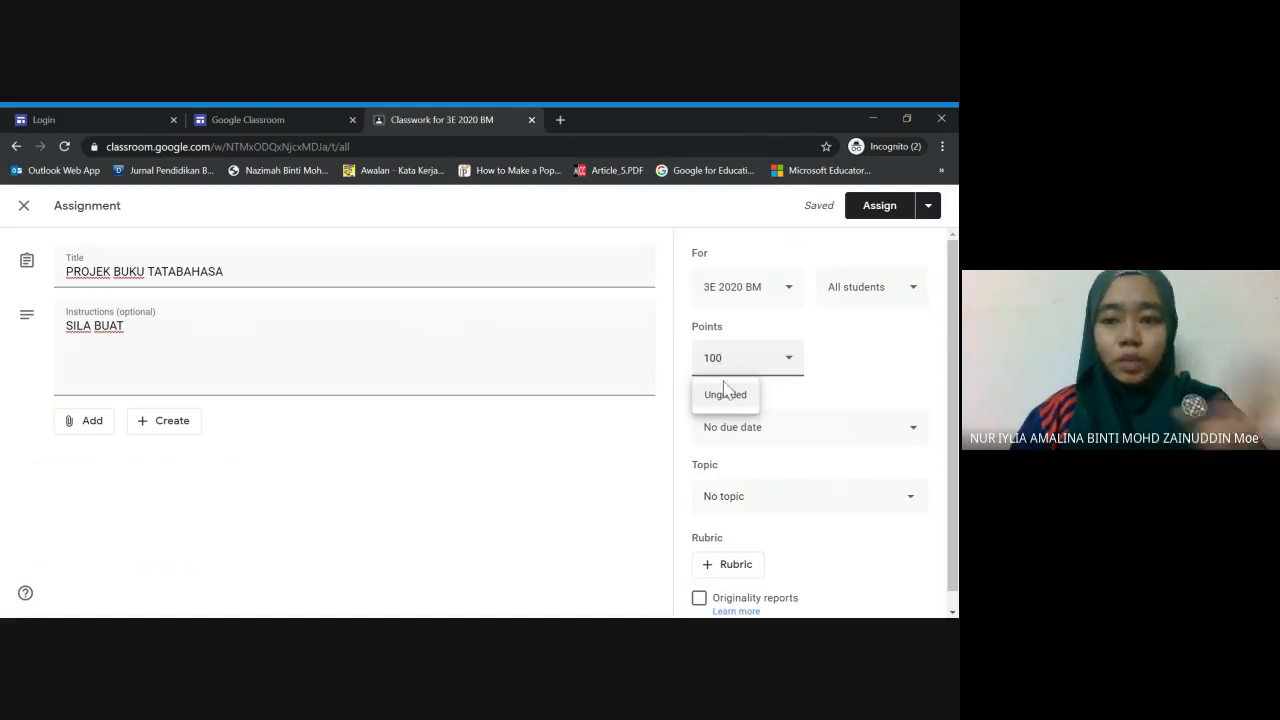
{"action": "key", "text": "ctrl+a"}
{"action": "type", "text": "2"}
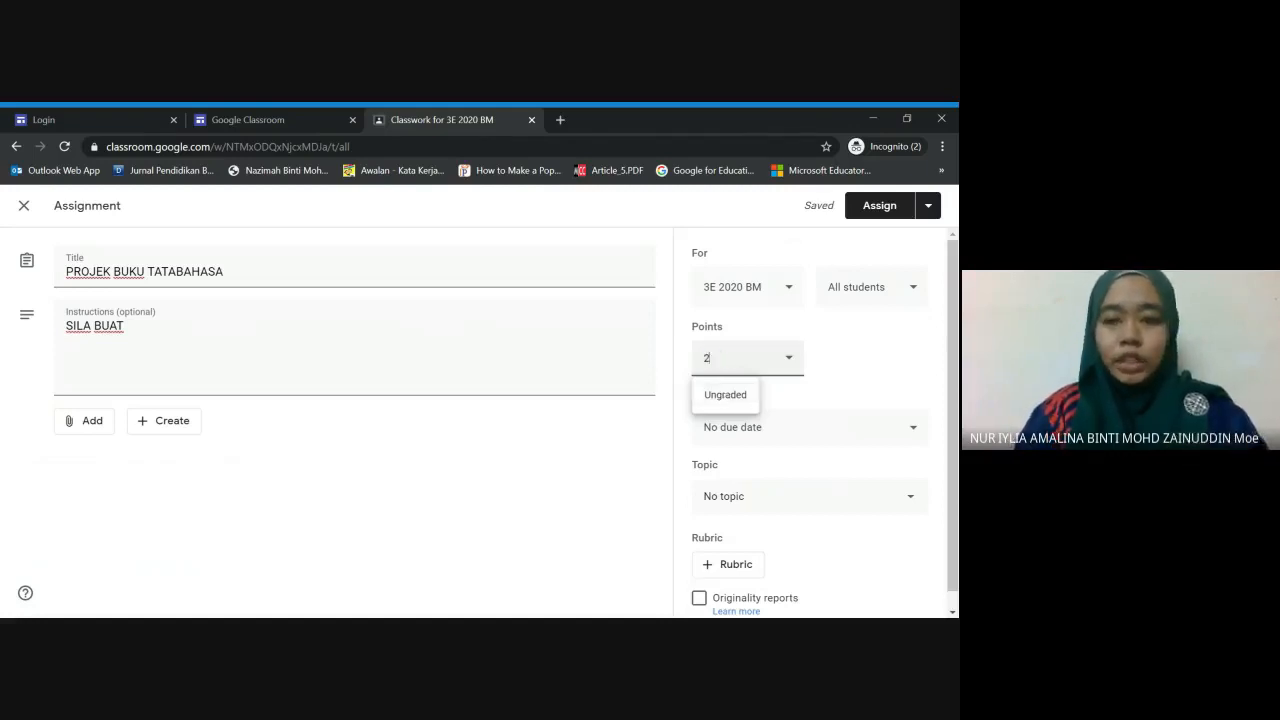
{"action": "type", "text": "0"}
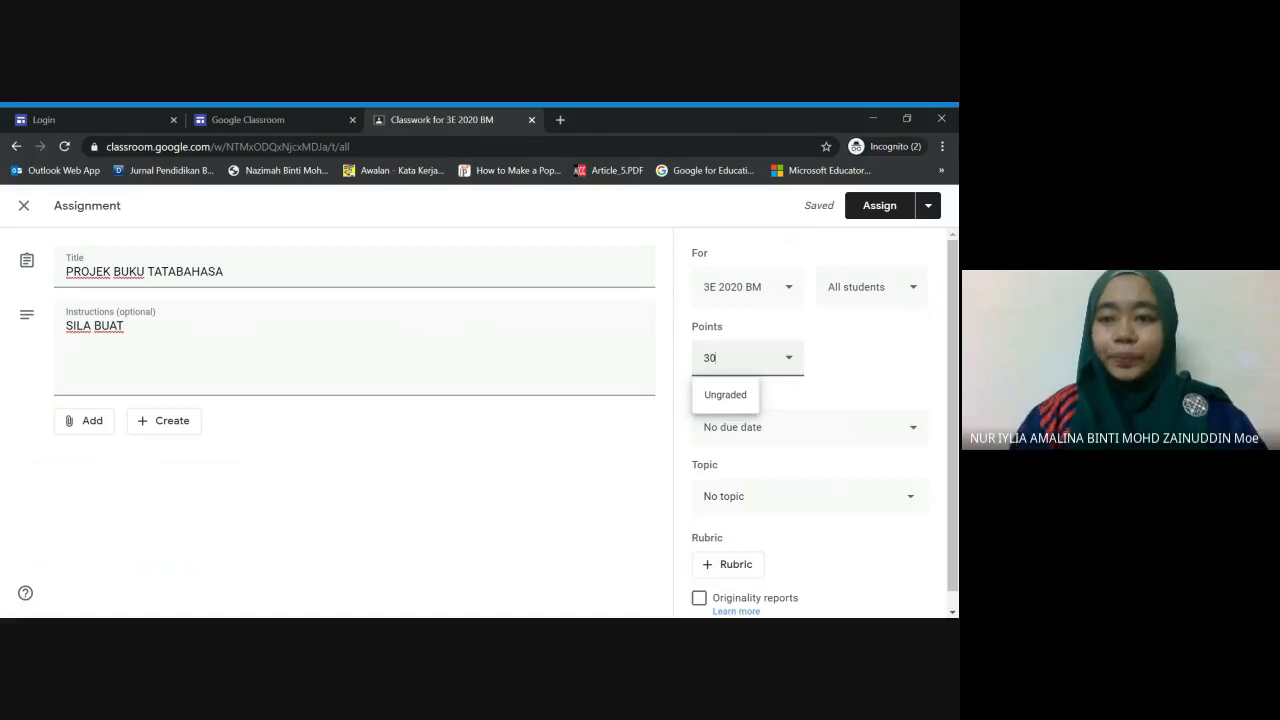
{"action": "left_click", "coordinate": [755, 508]}
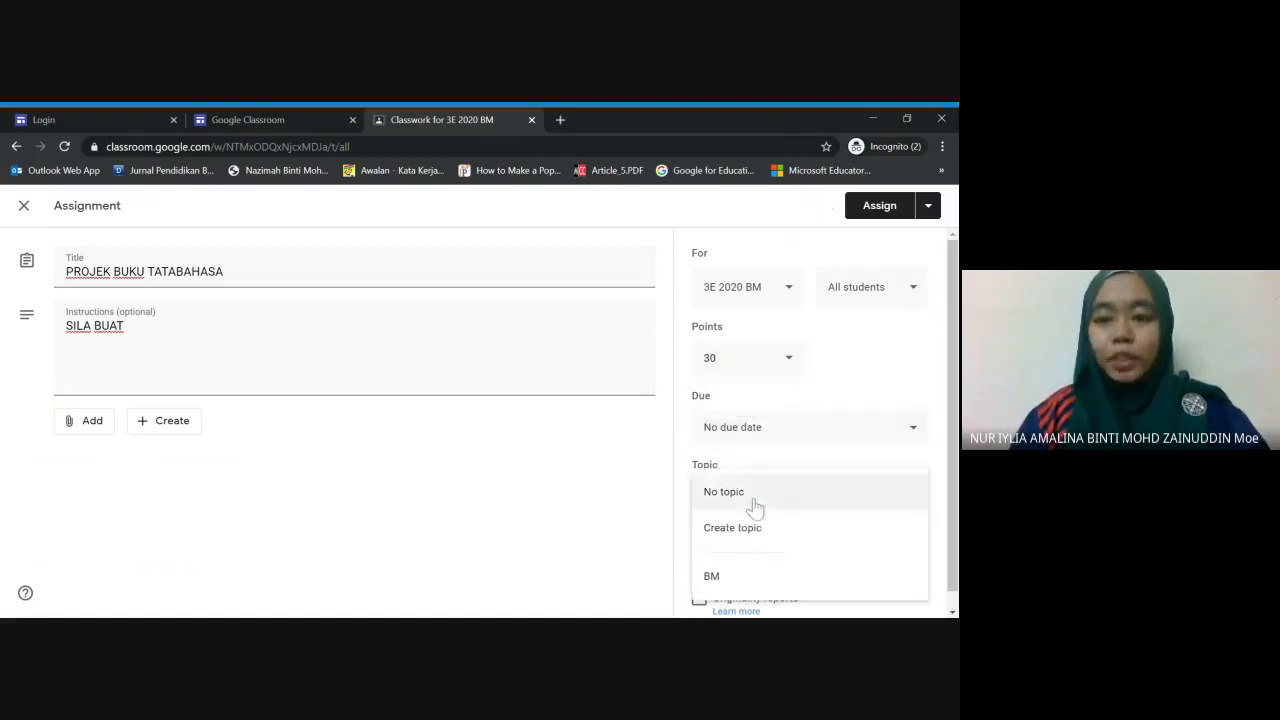
{"action": "left_click", "coordinate": [739, 580]}
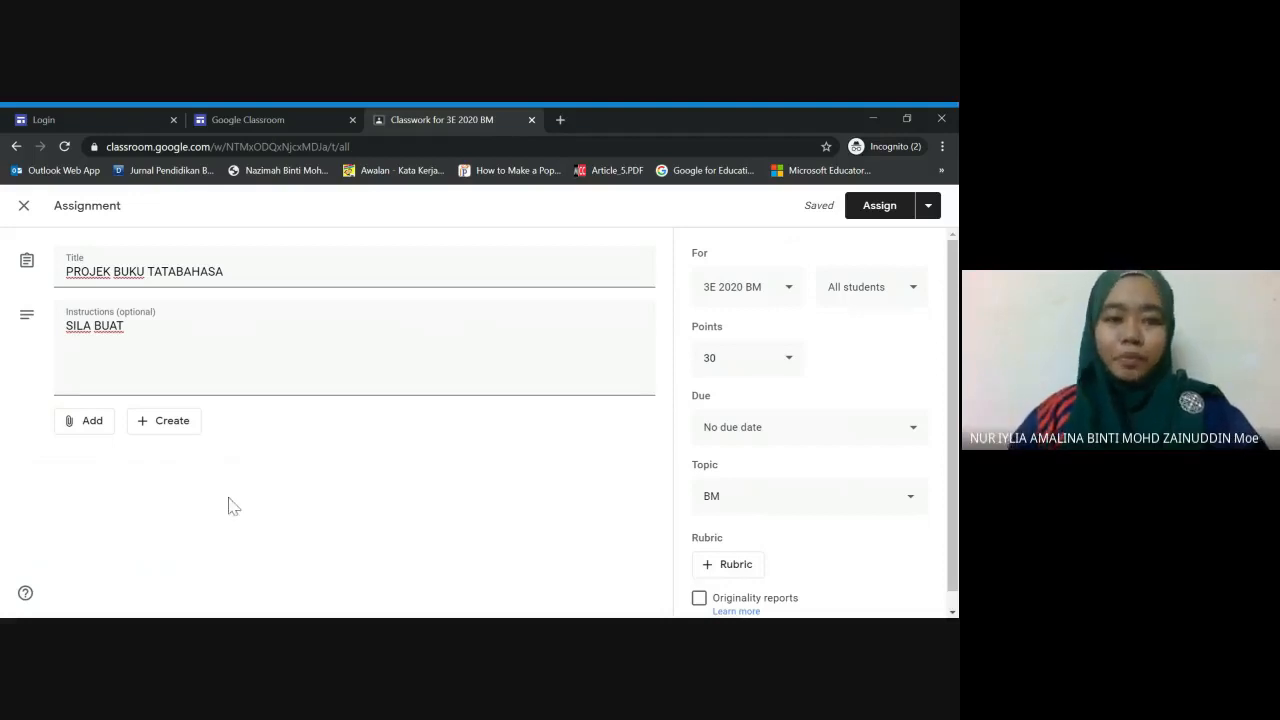
Look over the options for attaching existing files and creating new ones for the assignment.
{"action": "scroll", "coordinate": [170, 455], "scroll_direction": "down", "scroll_amount": 1}
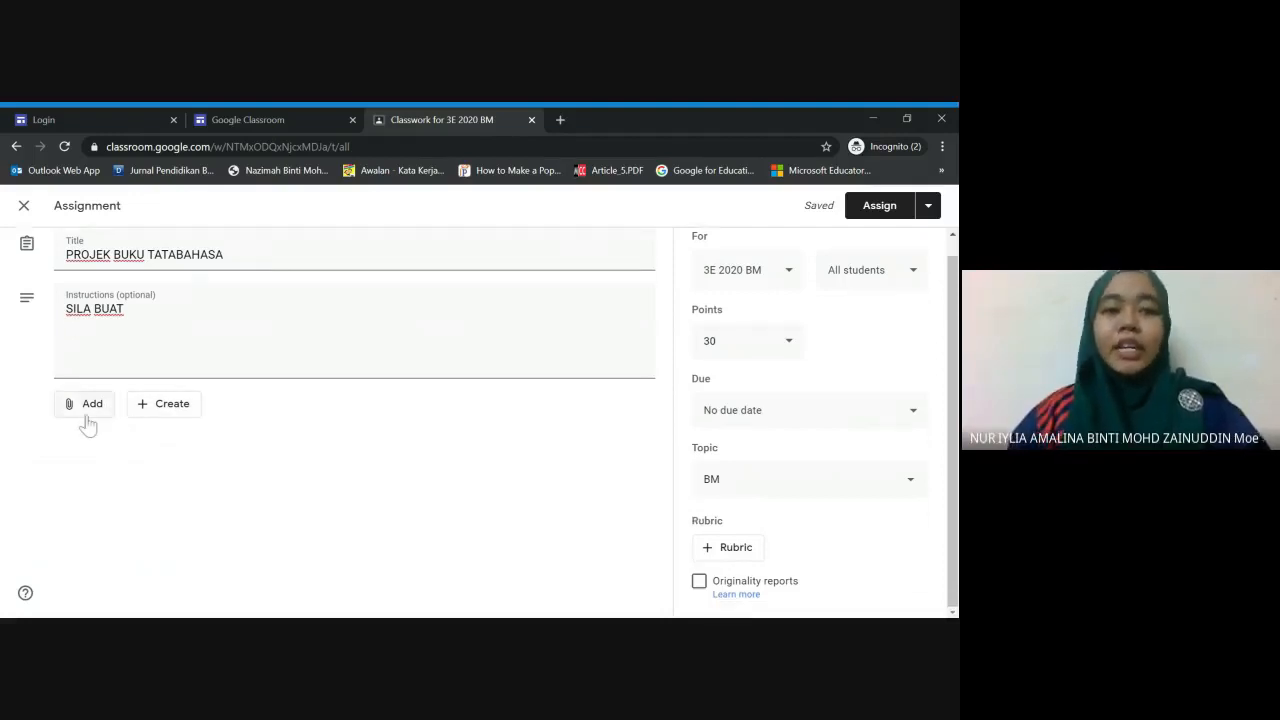
{"action": "left_click", "coordinate": [86, 412]}
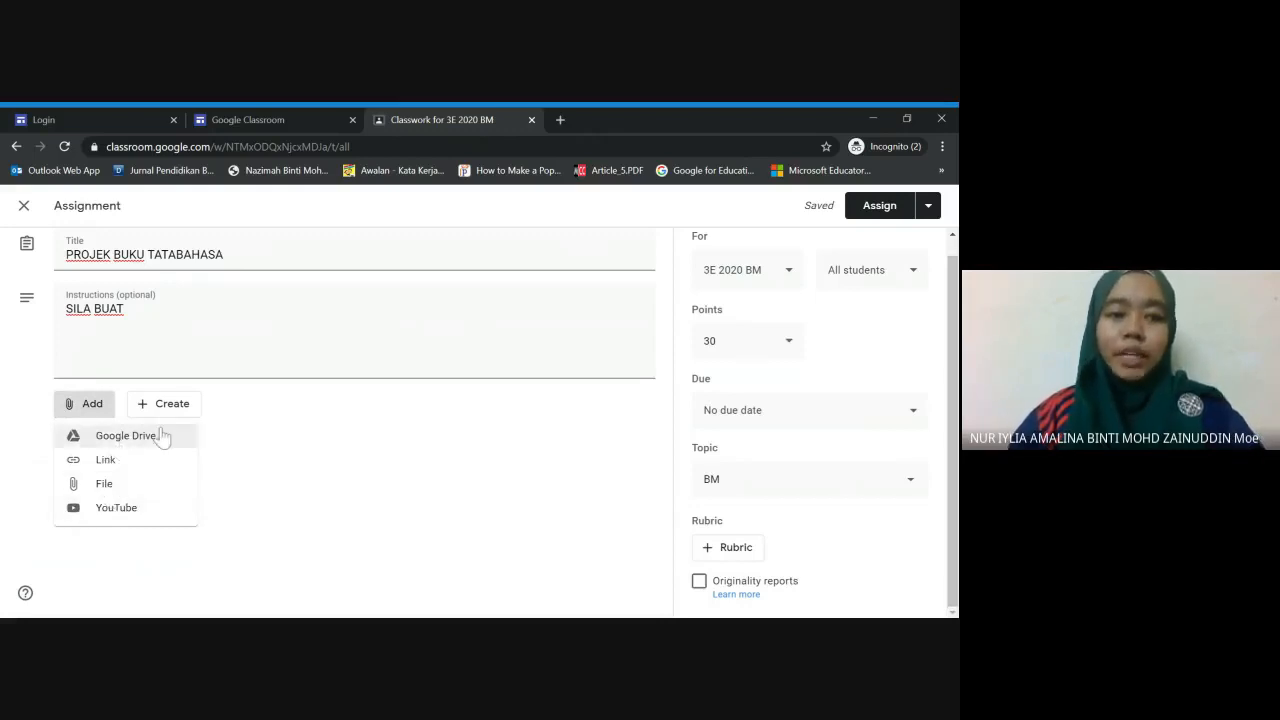
{"action": "left_click", "coordinate": [160, 413]}
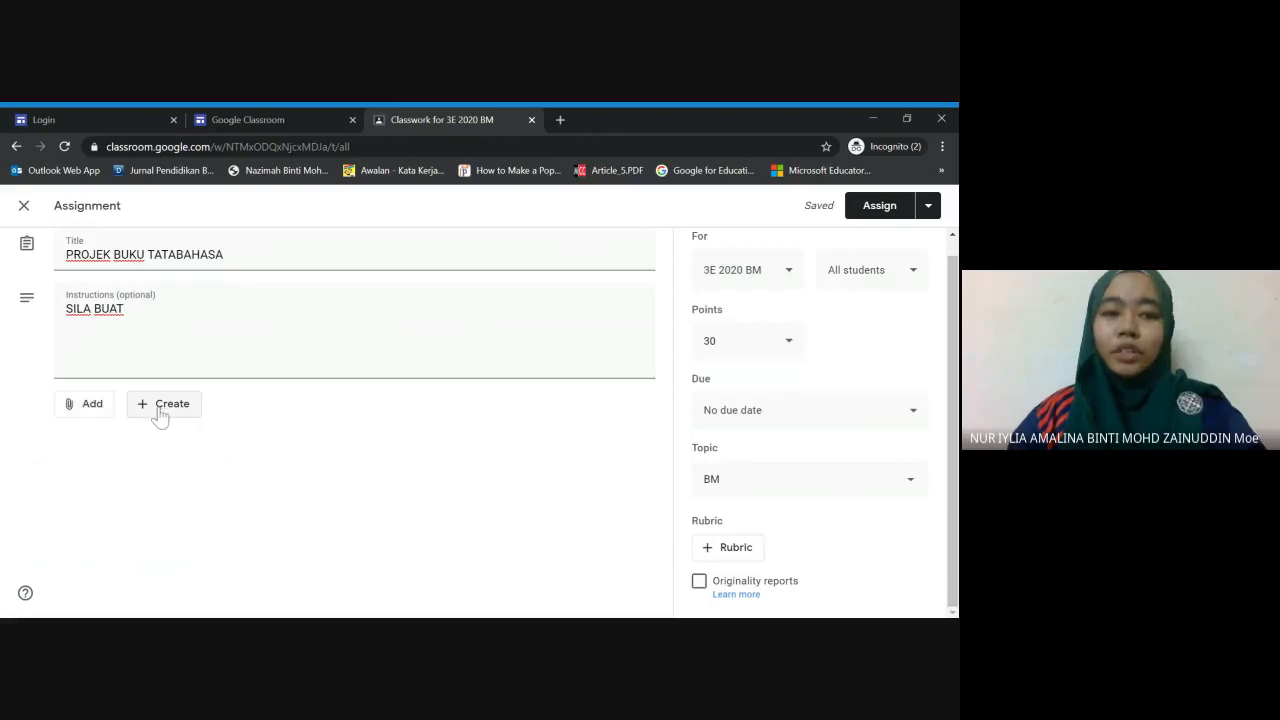
{"action": "left_click", "coordinate": [172, 415]}
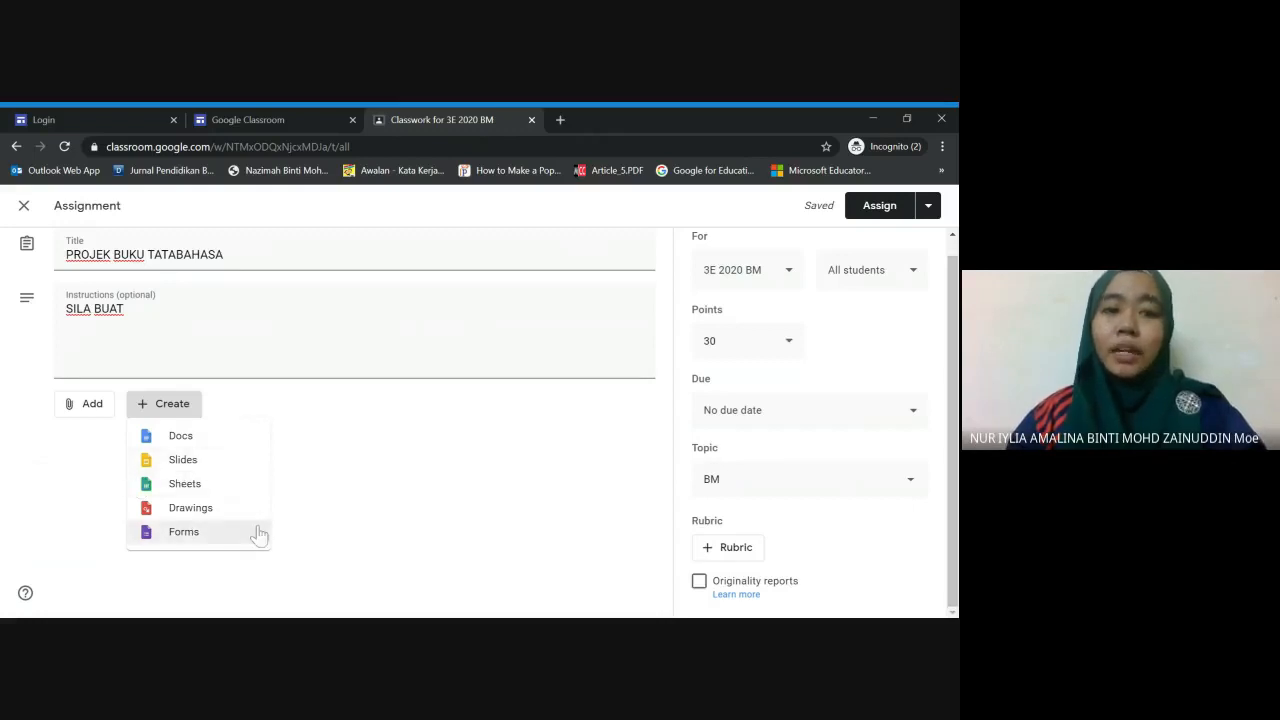
{"action": "left_click", "coordinate": [74, 410]}
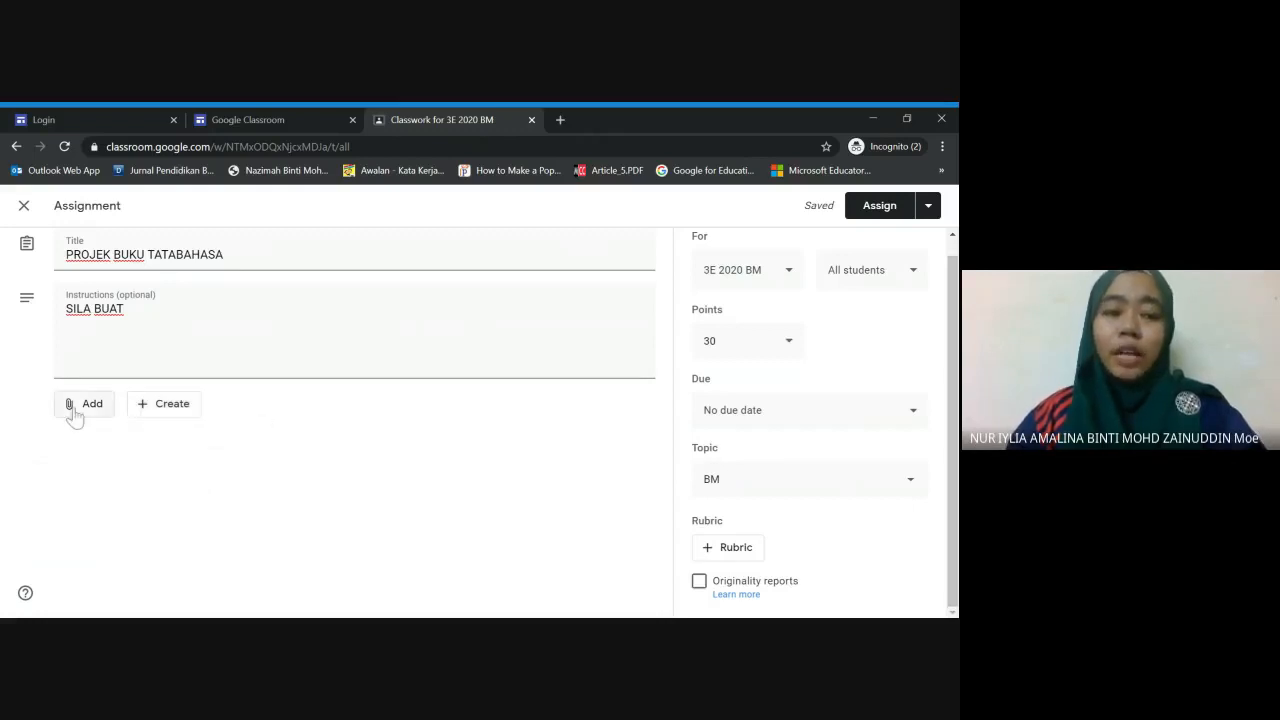
Attach the Google Slides file NOTA DIGITAL TATABAHASA BM THN 3 from Google Drive to the assignment.
{"action": "left_click", "coordinate": [84, 410]}
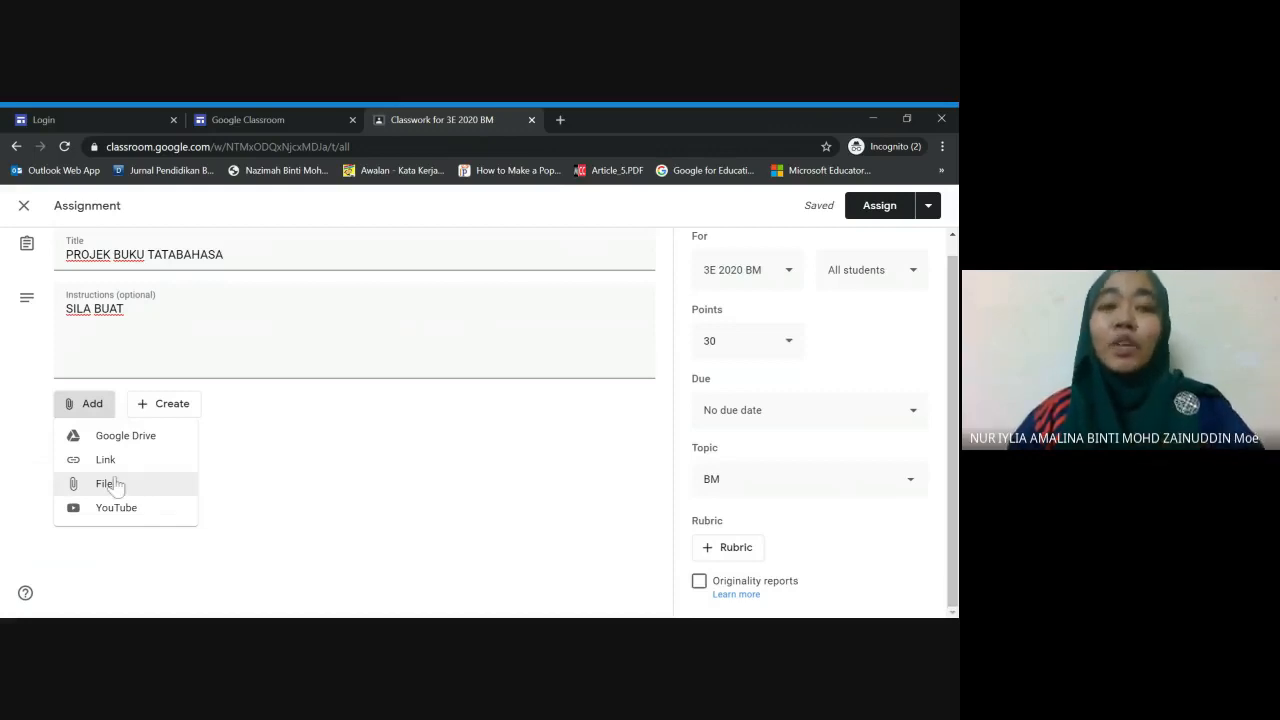
{"action": "left_click", "coordinate": [110, 435]}
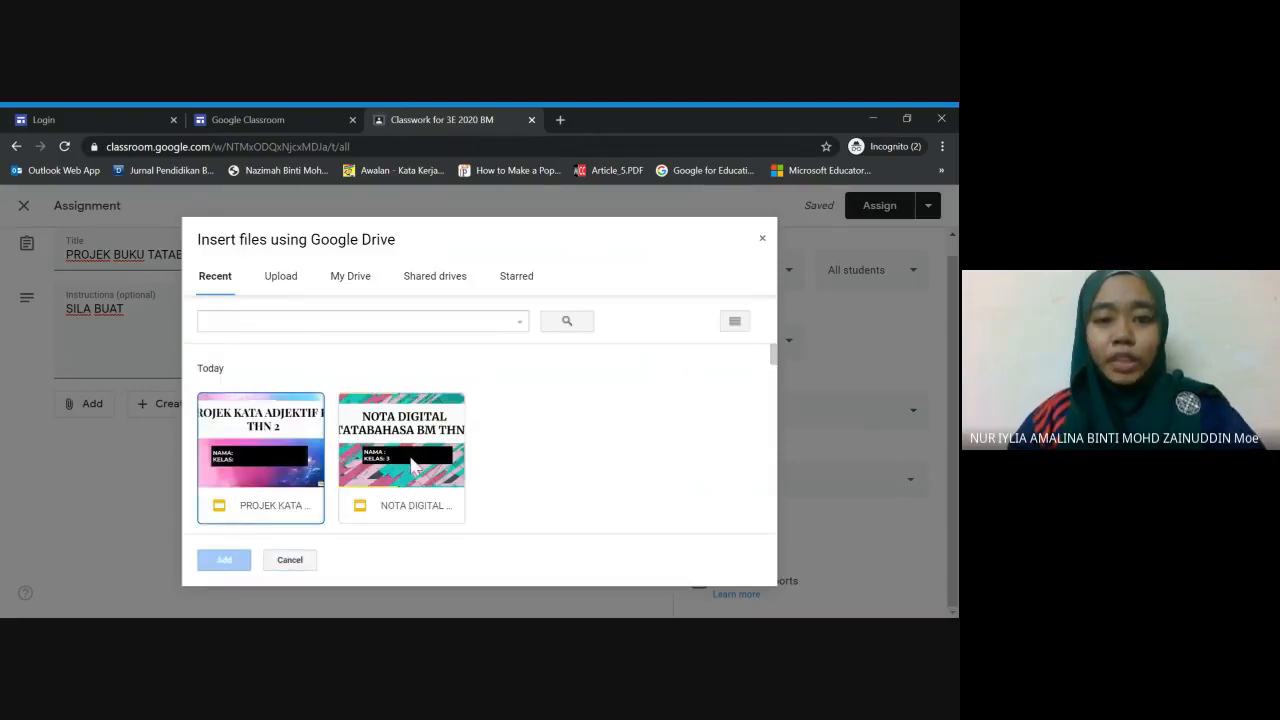
{"action": "left_click", "coordinate": [414, 462]}
{"action": "left_click", "coordinate": [226, 561]}
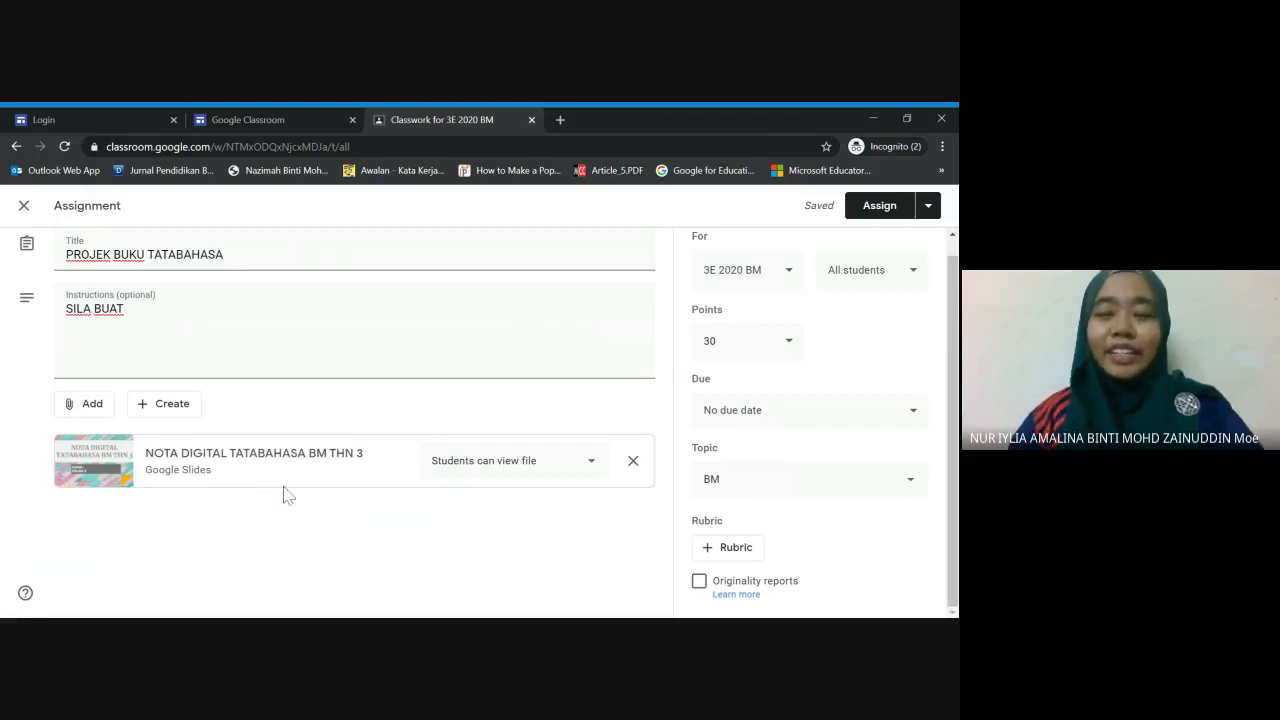
Set the attached slides to make a copy for each student and assign the work to the class.
{"action": "left_click", "coordinate": [591, 465]}
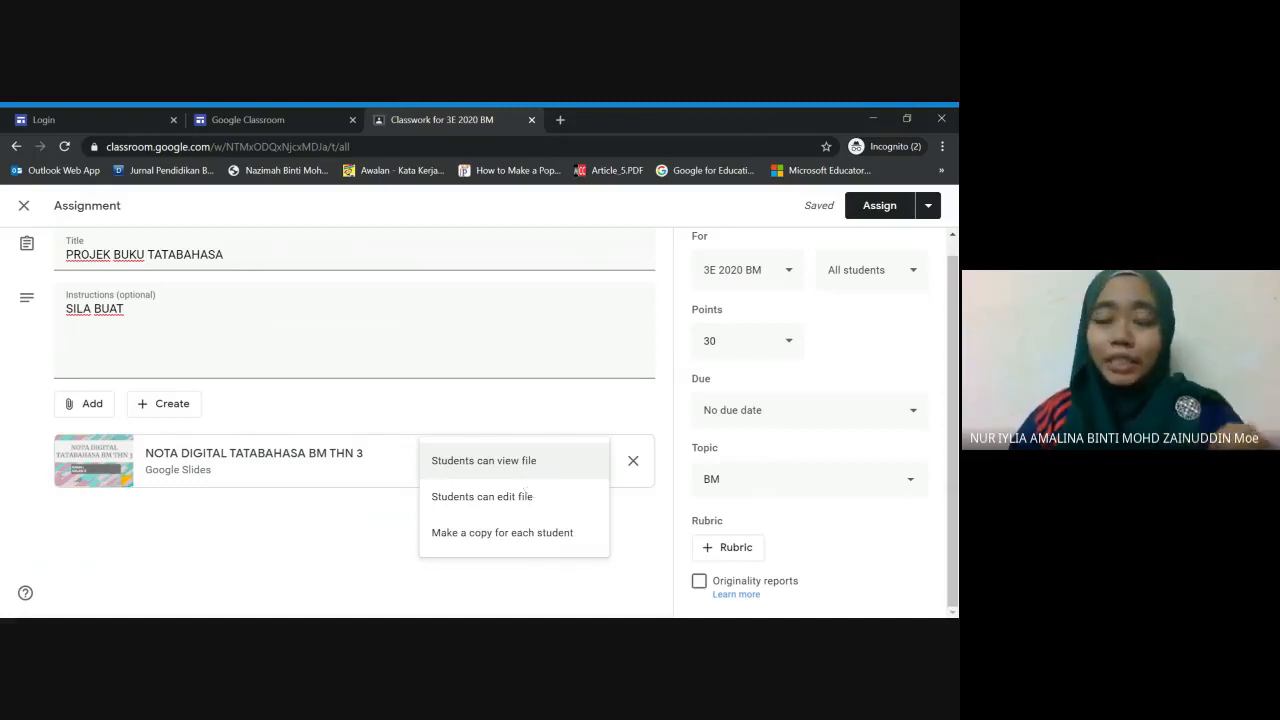
{"action": "left_click", "coordinate": [516, 536]}
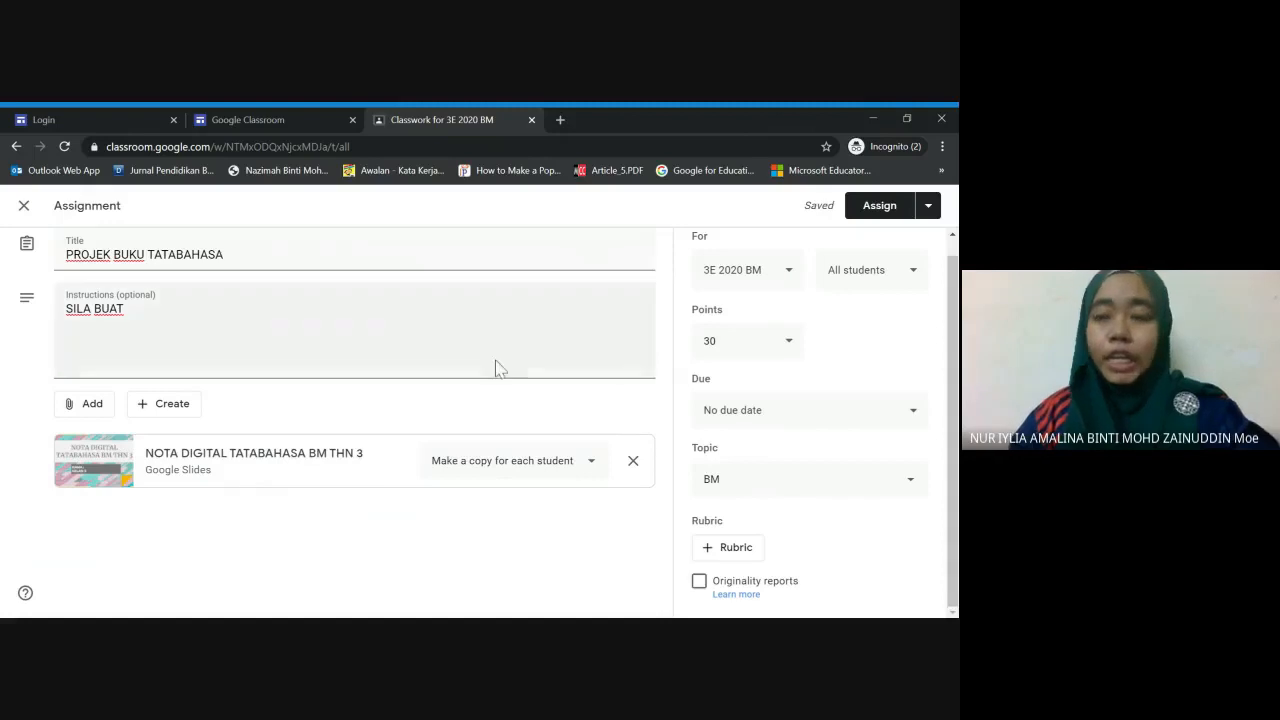
{"action": "left_click", "coordinate": [875, 212]}
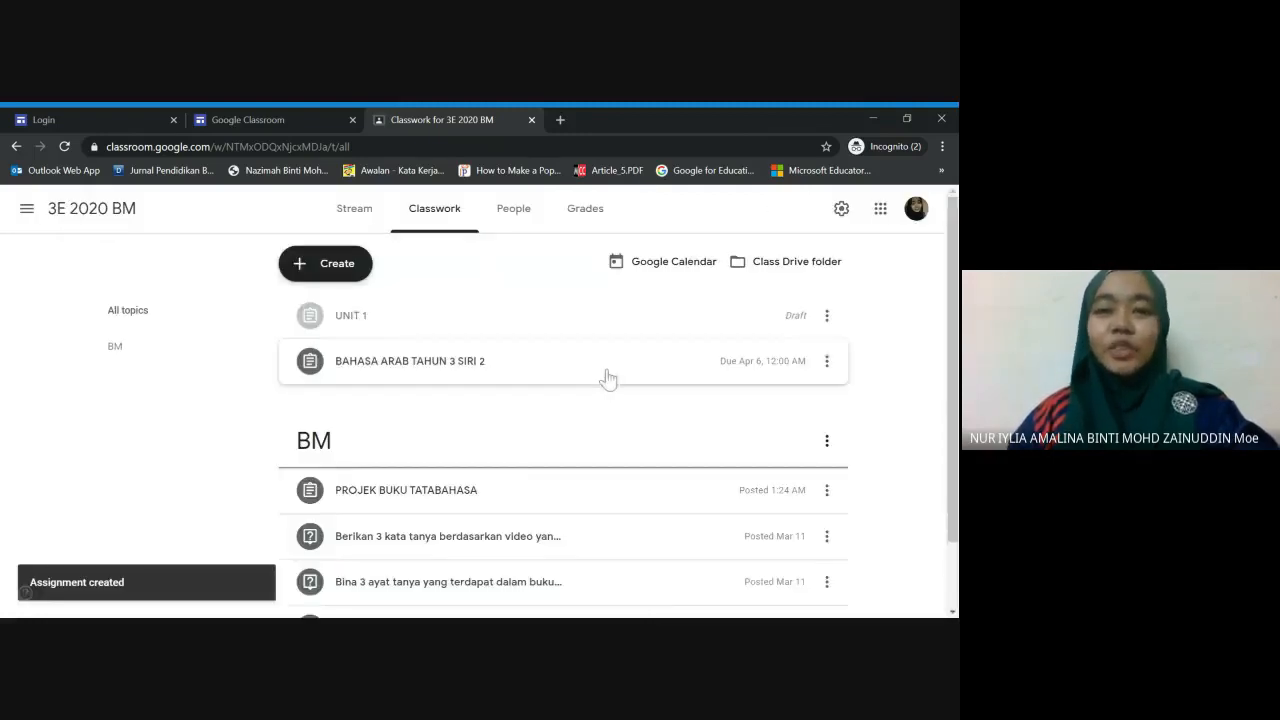
Expand the posted PROJEK BUKU TATABAHASA assignment under the BM topic and review its details.
{"action": "scroll", "coordinate": [415, 376], "scroll_direction": "down", "scroll_amount": 1}
{"action": "left_click", "coordinate": [417, 424]}
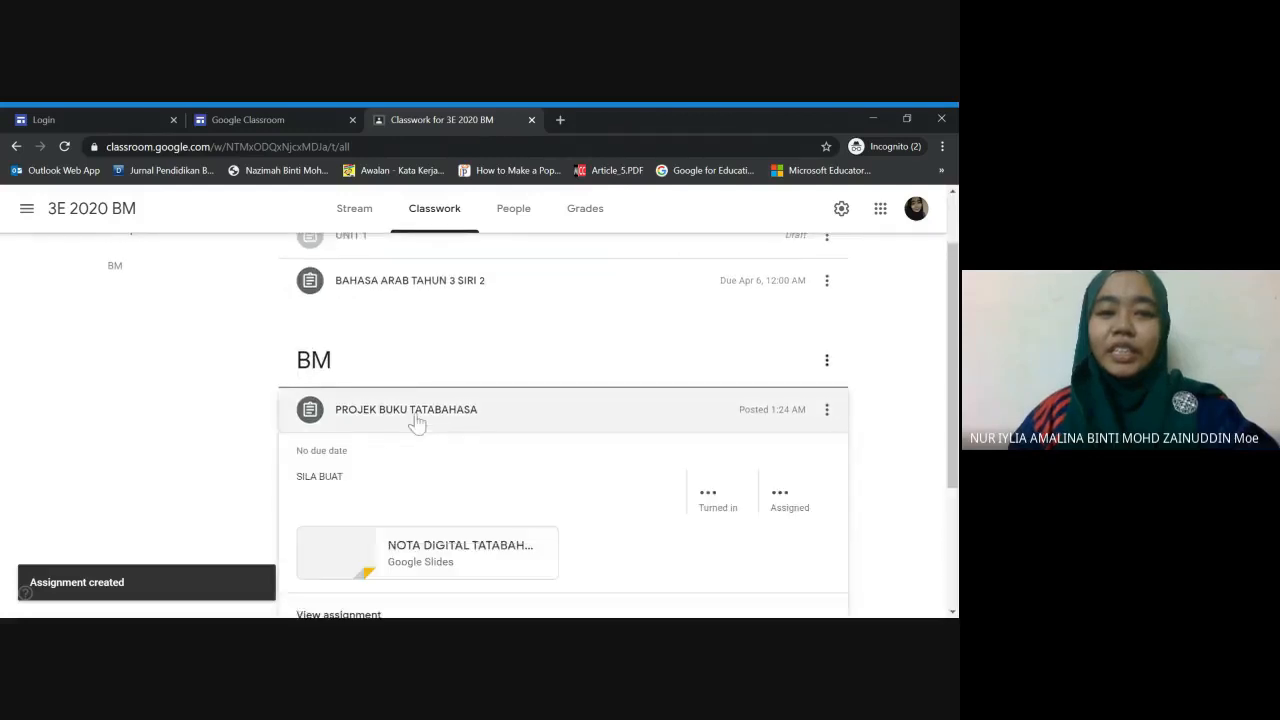
{"action": "scroll", "coordinate": [611, 409], "scroll_direction": "down", "scroll_amount": 3}
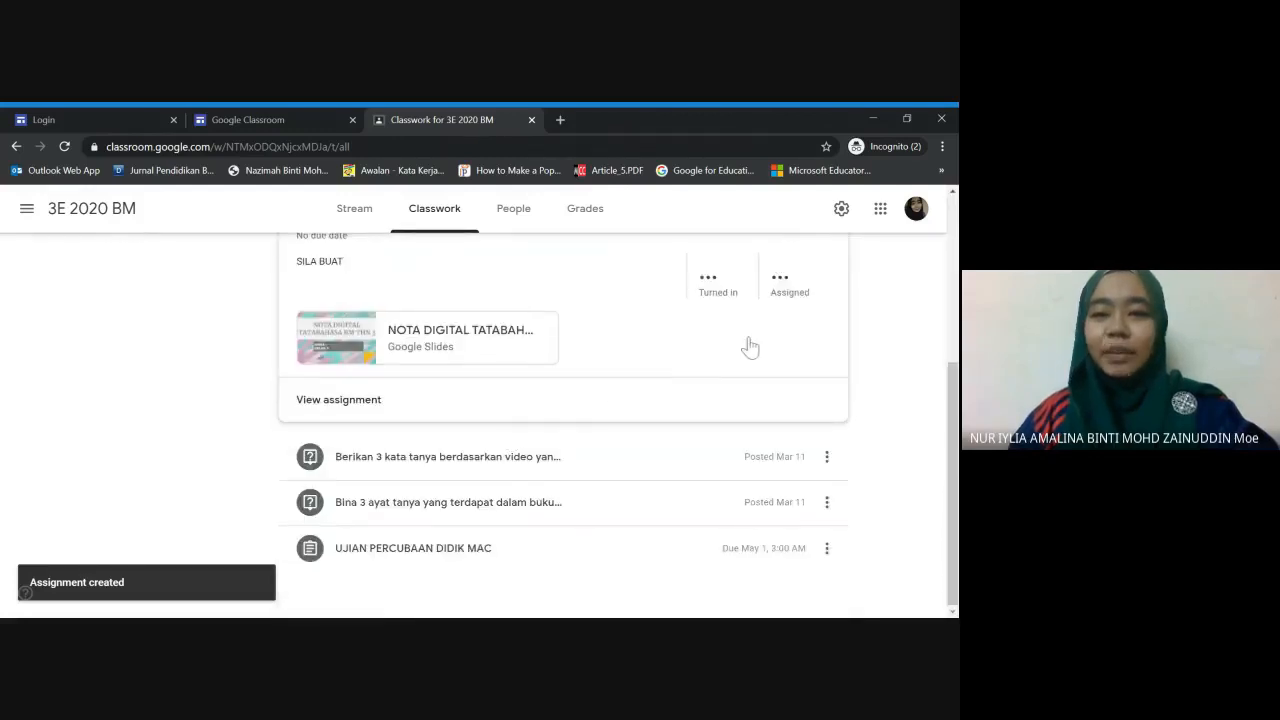
{"action": "scroll", "coordinate": [750, 346], "scroll_direction": "up", "scroll_amount": 1}
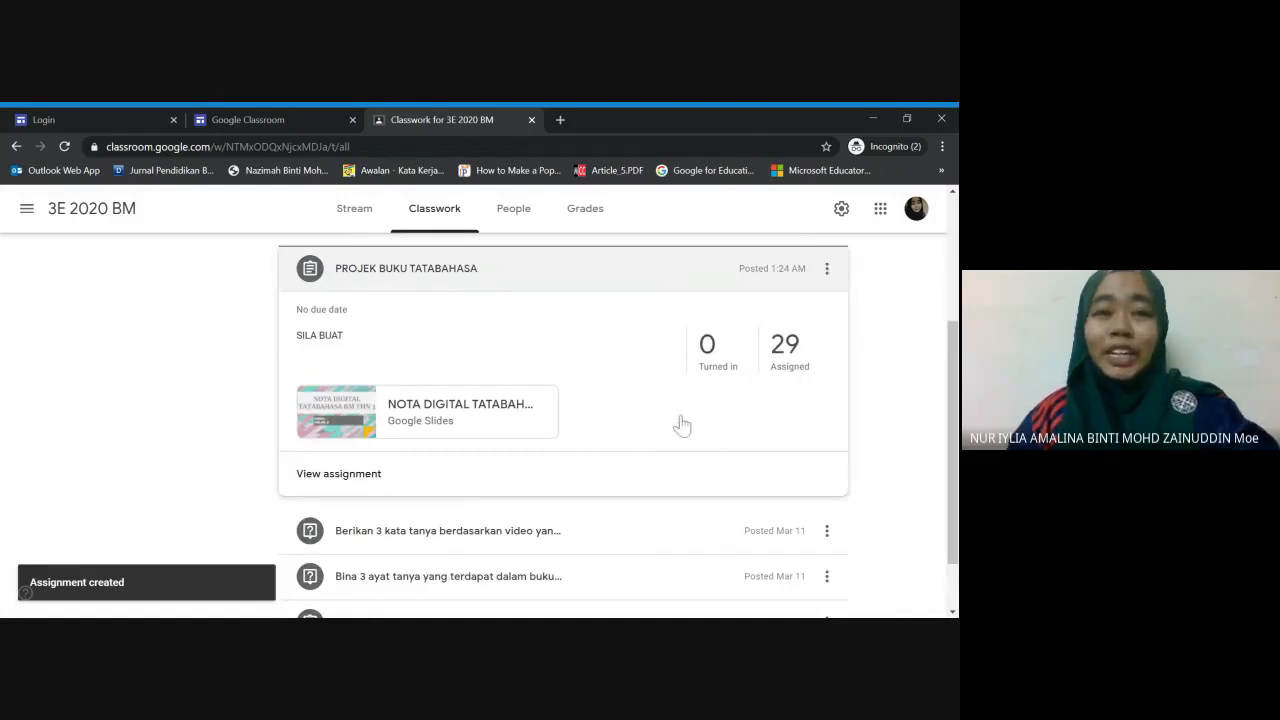
Look over the blank quiz assignment and question forms, leaving each one without creating anything.
{"action": "scroll", "coordinate": [523, 371], "scroll_direction": "up", "scroll_amount": 3}
{"action": "left_click", "coordinate": [334, 266]}
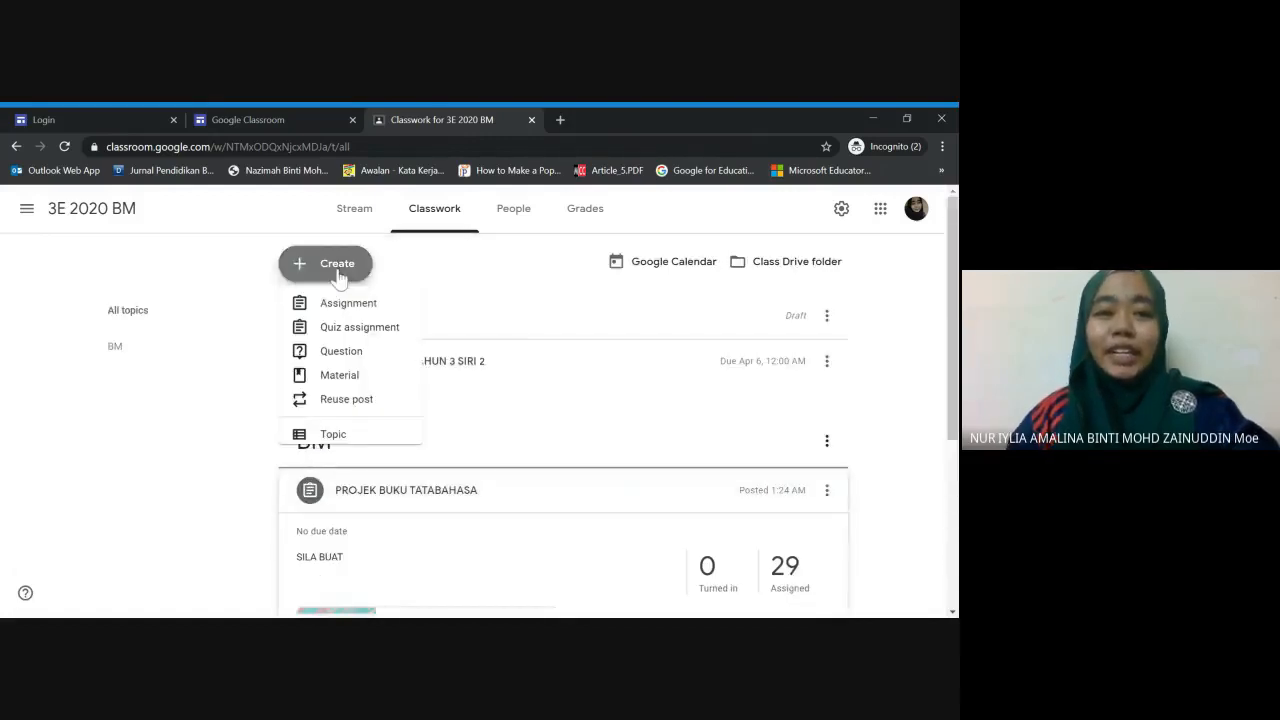
{"action": "left_click", "coordinate": [362, 338]}
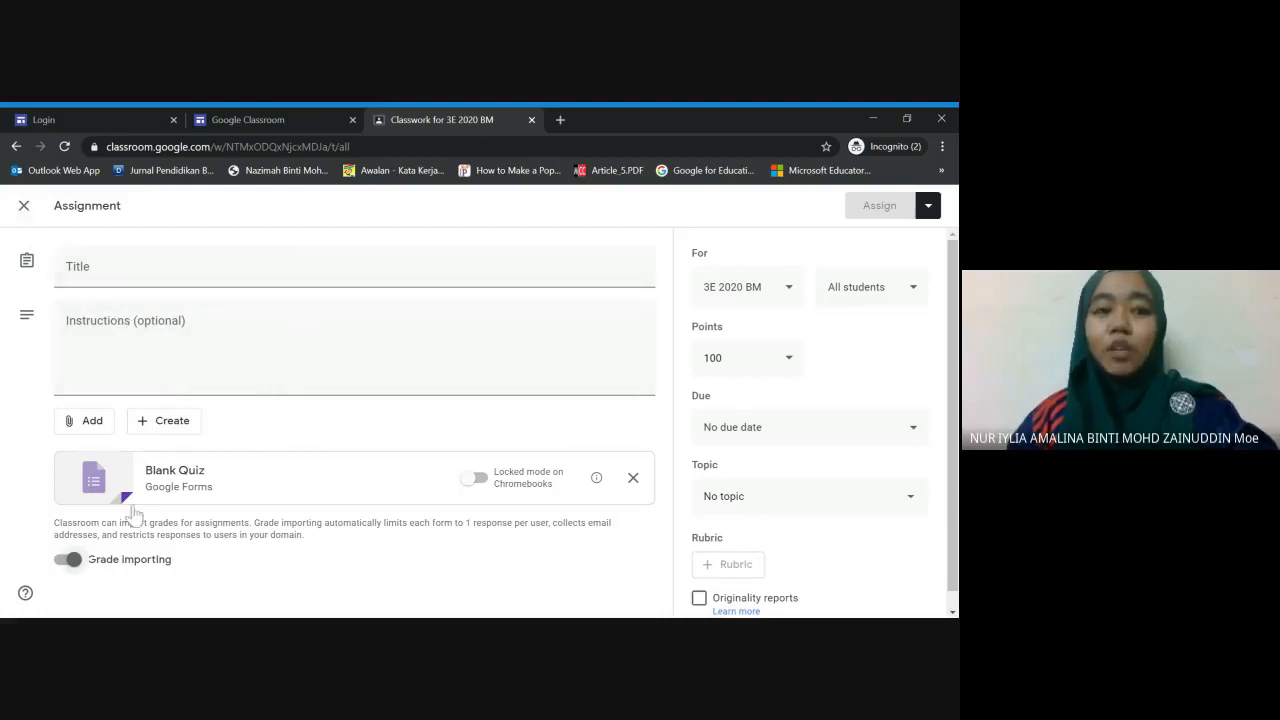
{"action": "left_click", "coordinate": [24, 205]}
{"action": "left_click", "coordinate": [315, 275]}
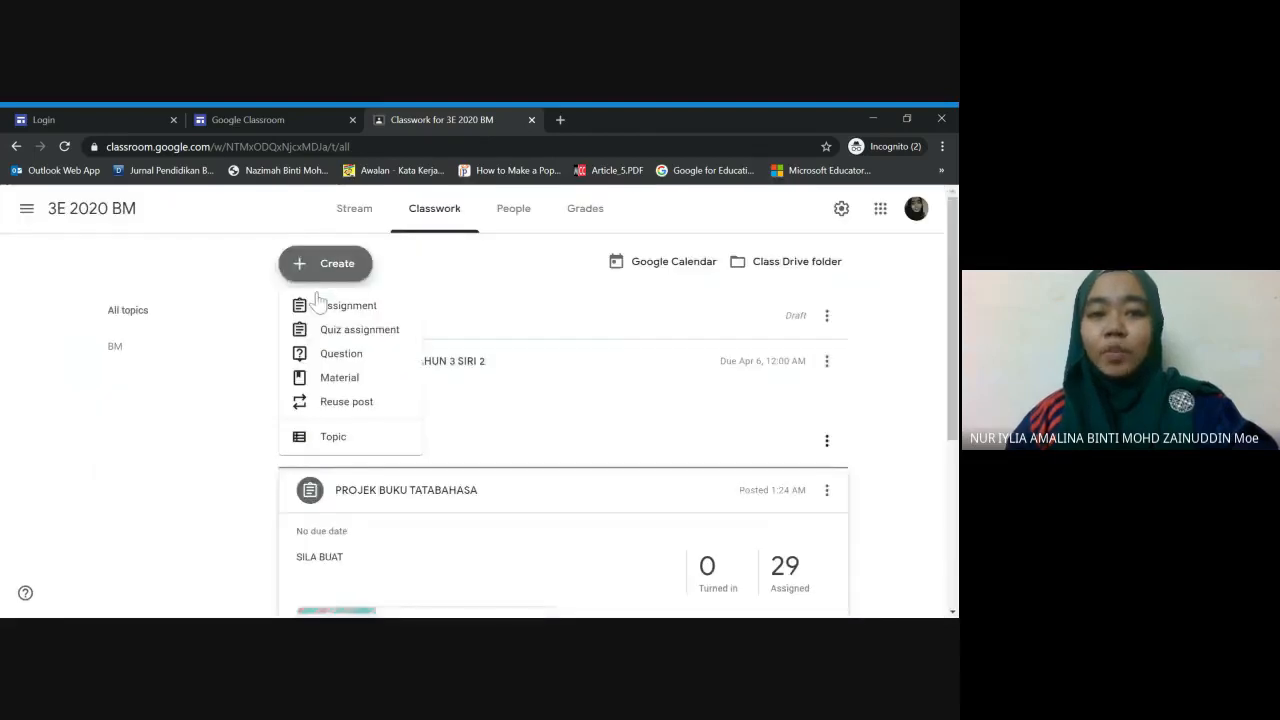
{"action": "left_click", "coordinate": [333, 358]}
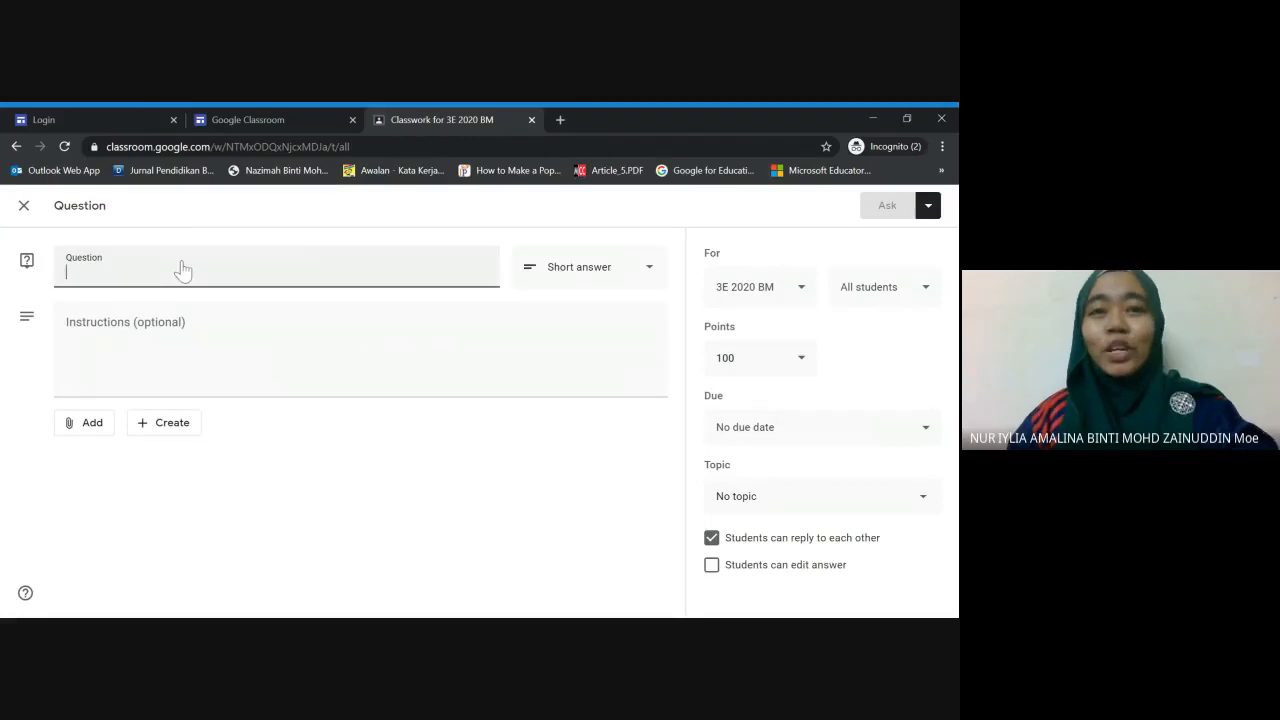
{"action": "left_click", "coordinate": [24, 206]}
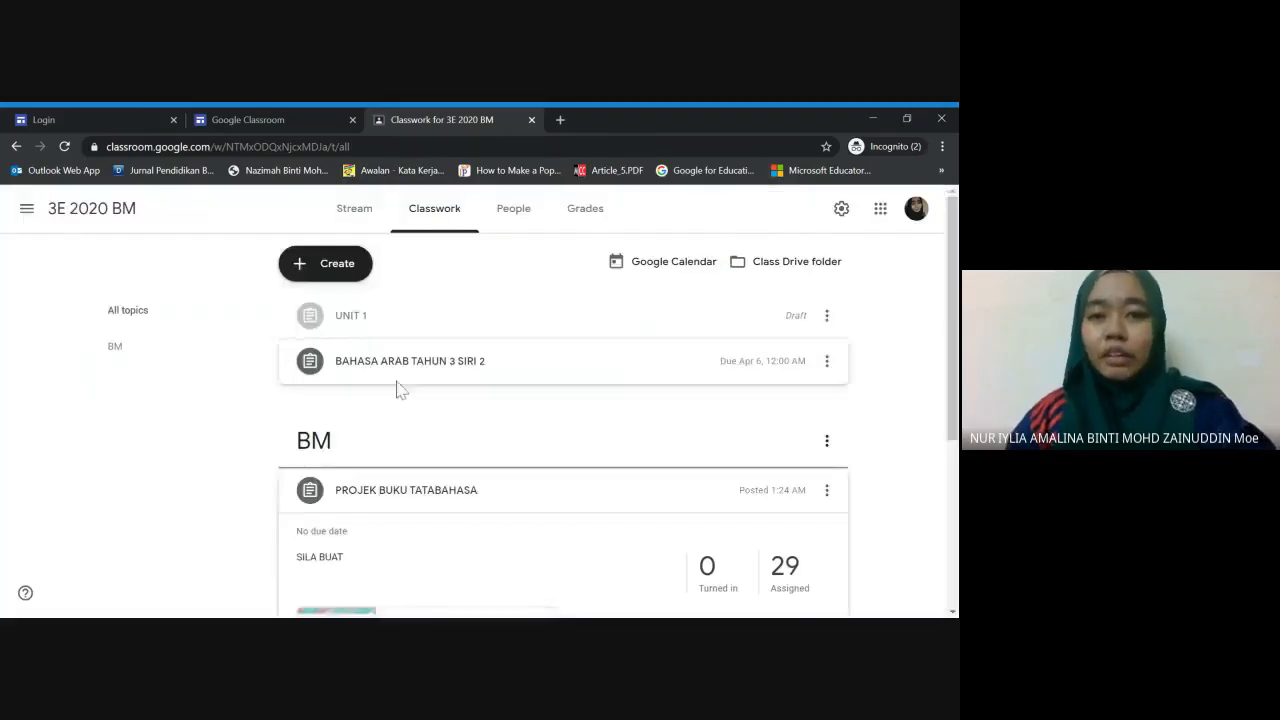
Check the class stream and return to the classwork to view the kinds of items that can be created.
{"action": "left_click", "coordinate": [356, 214]}
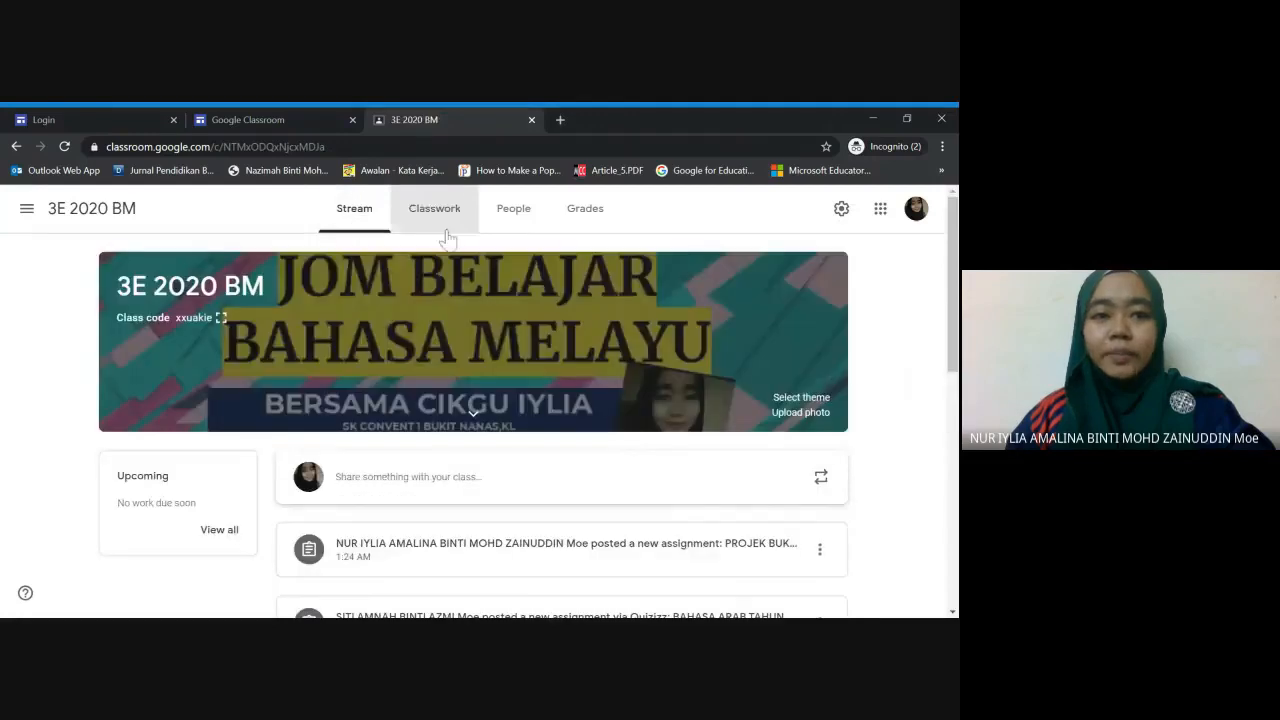
{"action": "left_click", "coordinate": [434, 208]}
{"action": "left_click", "coordinate": [343, 264]}
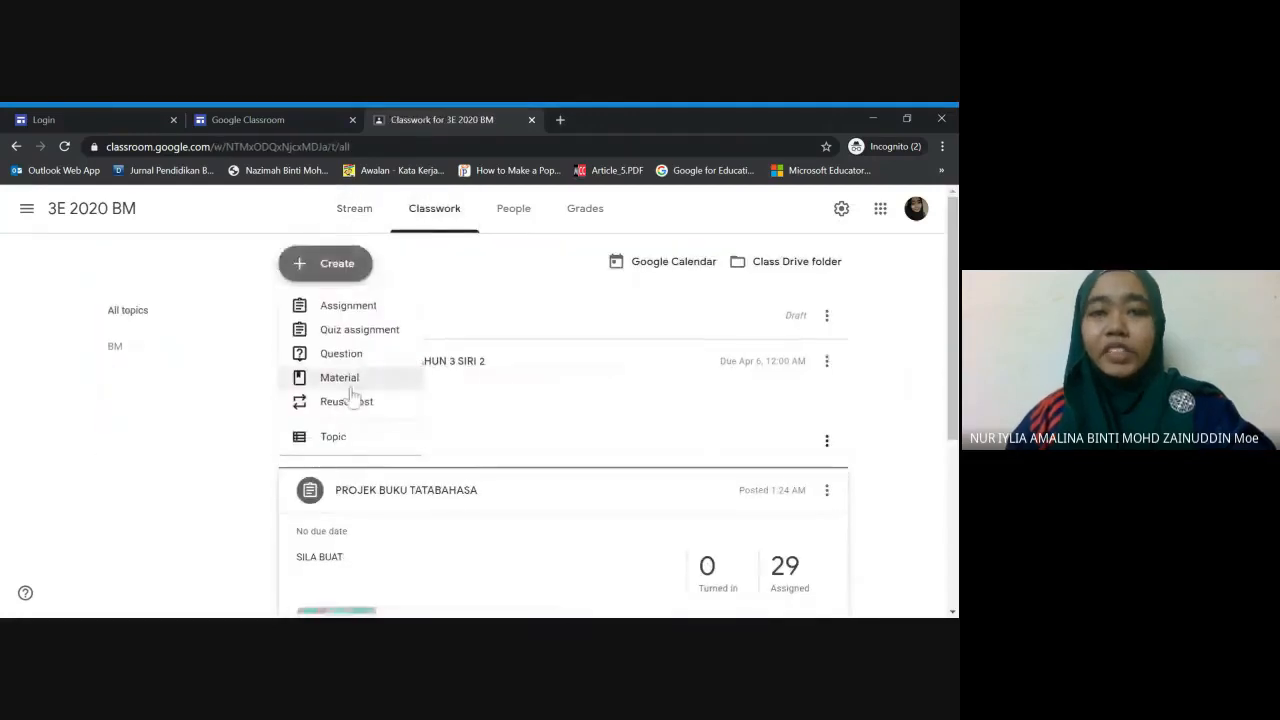